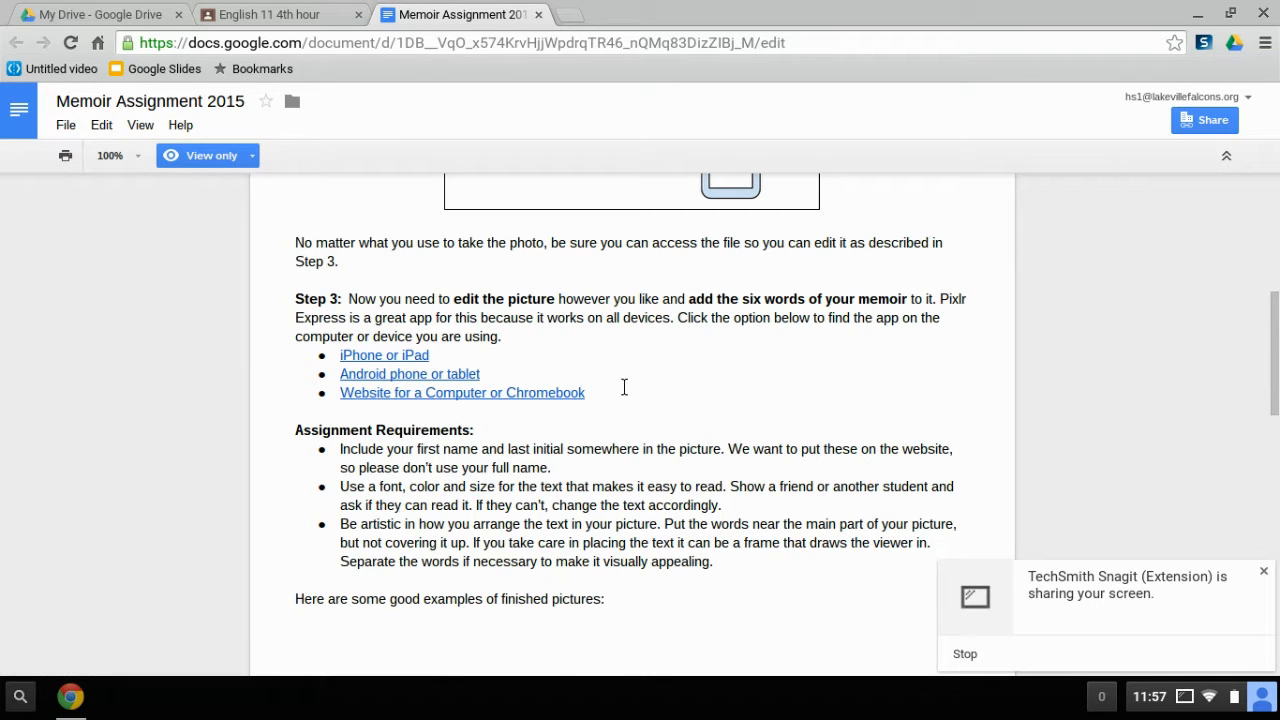
Open Pixlr Express from the assignment's computer or Chromebook link, allow camera access, and capture a webcam photo for editing.
click(478, 395)
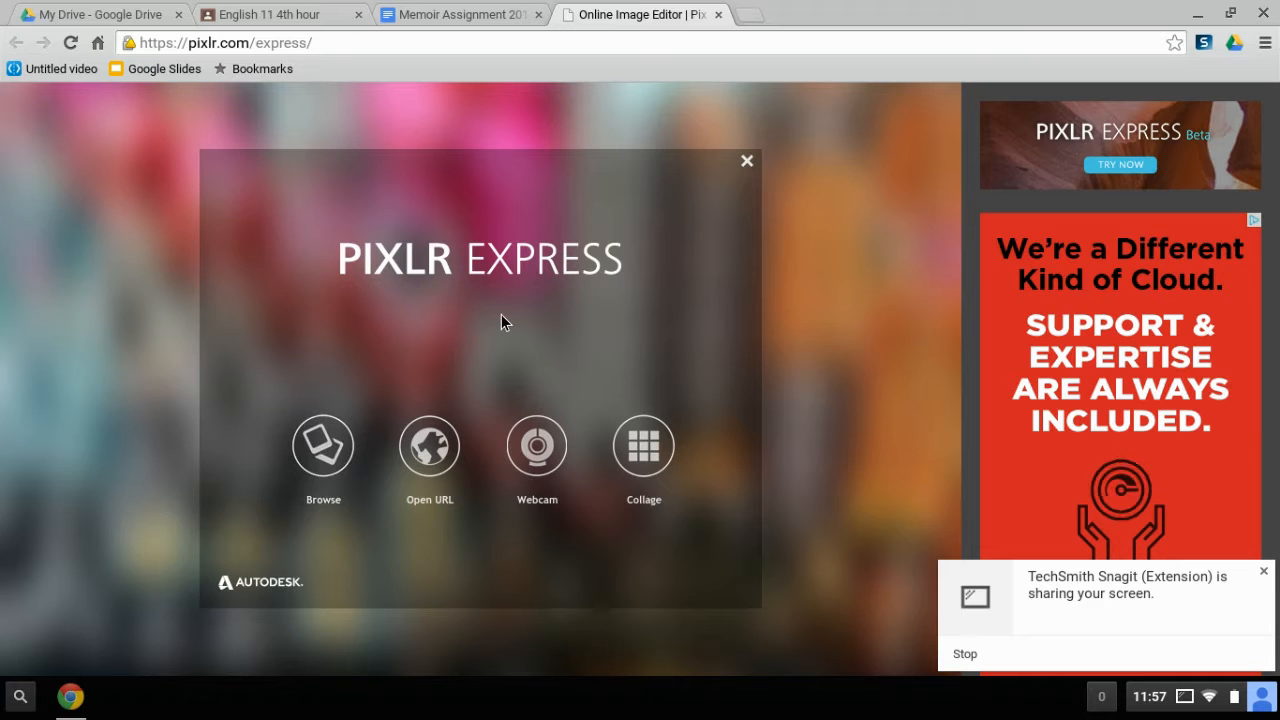
click(540, 453)
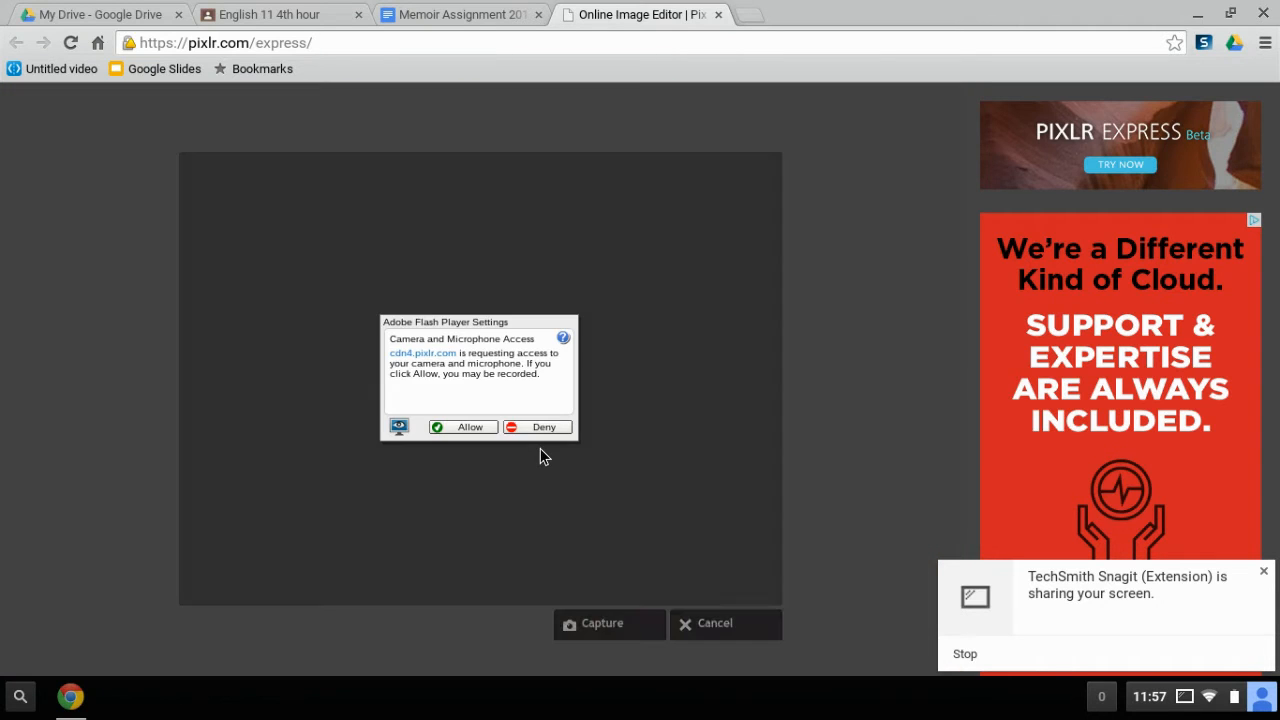
click(474, 428)
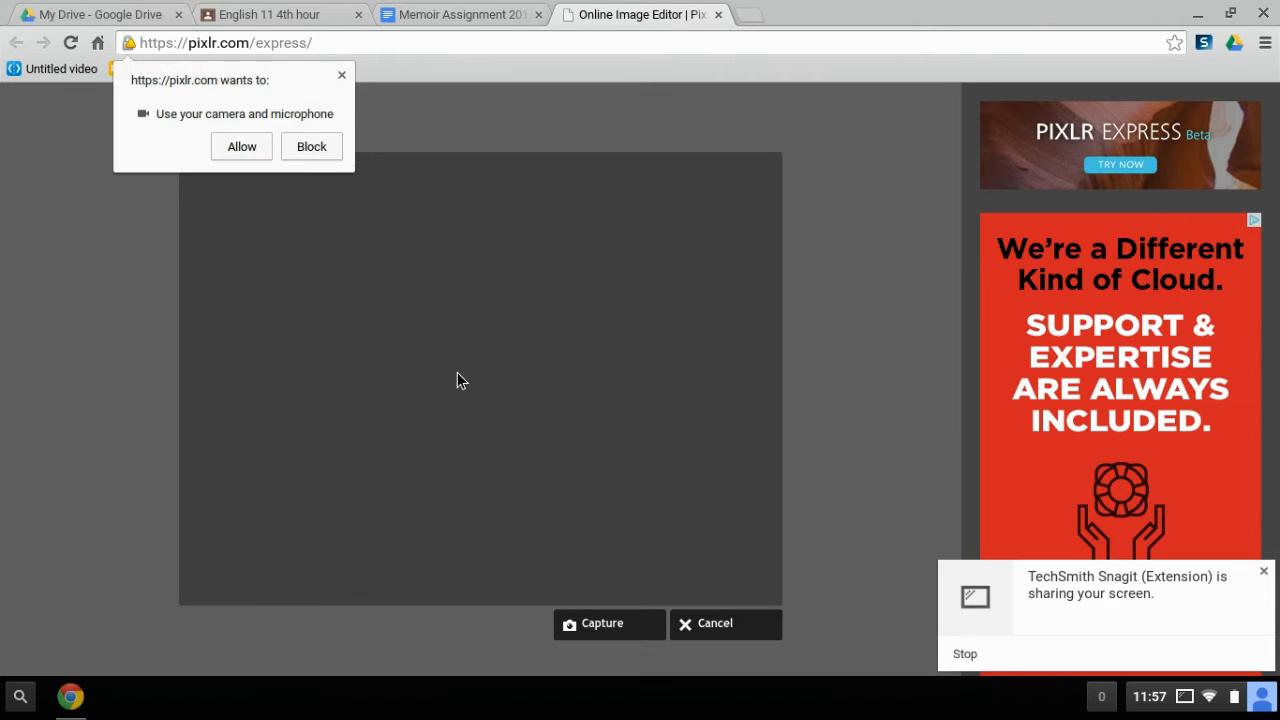
click(241, 147)
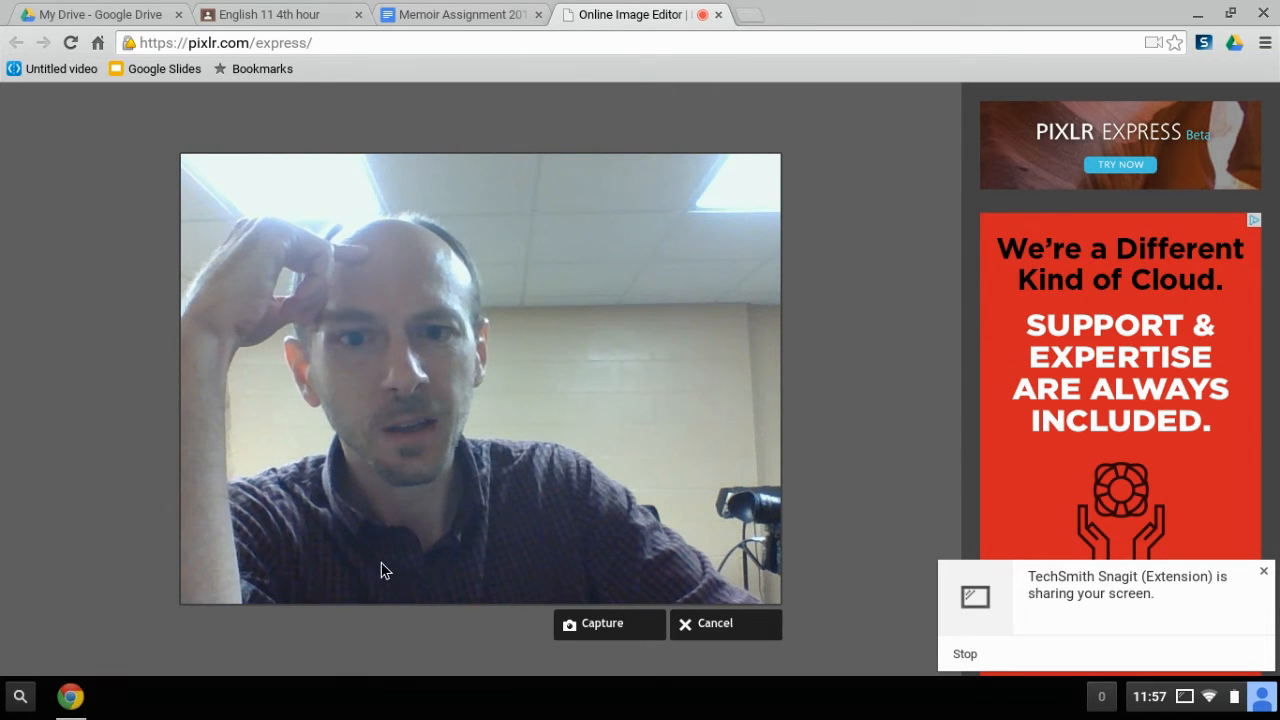
click(617, 626)
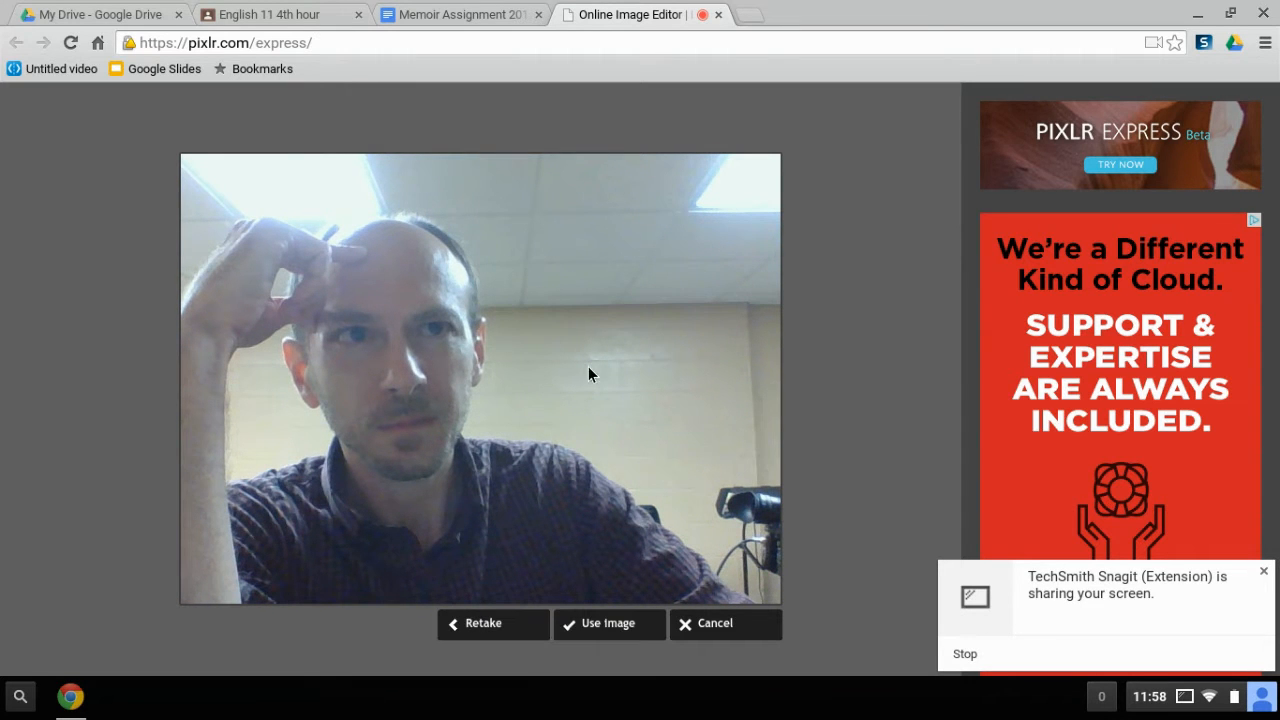
click(609, 627)
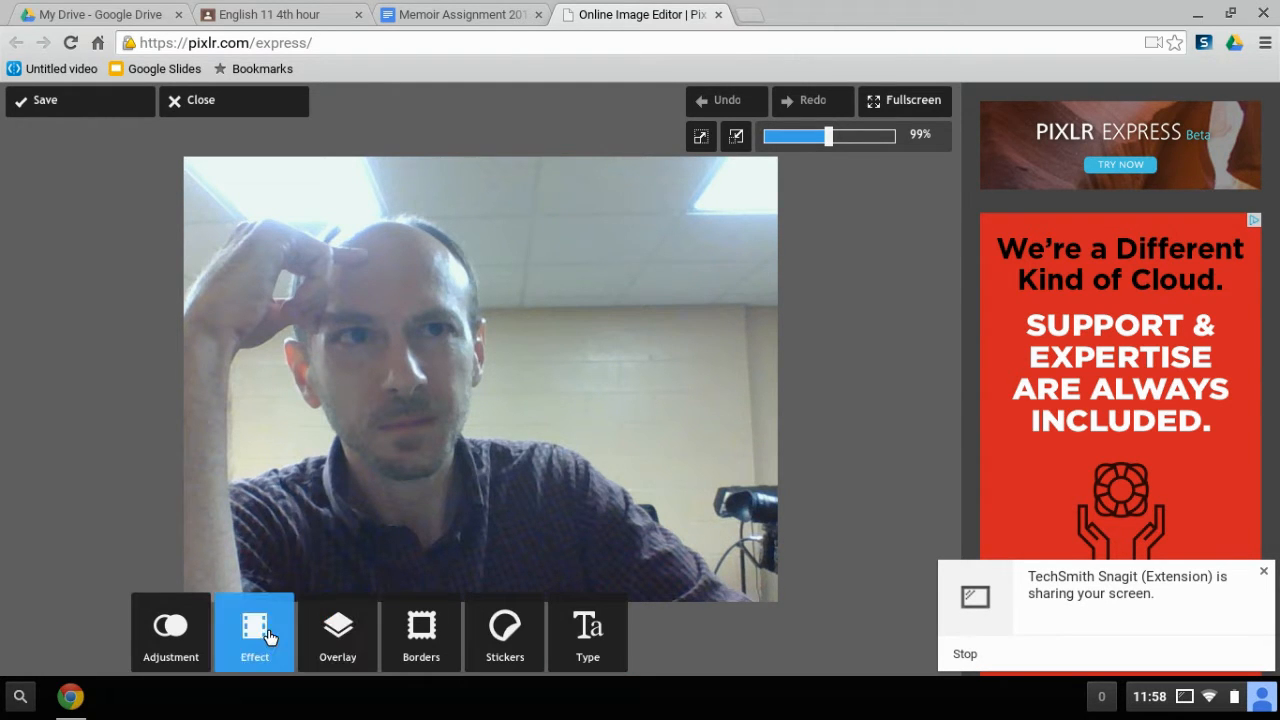
Apply the Amber effect from the Default effects to the photo at amount 100.
click(160, 636)
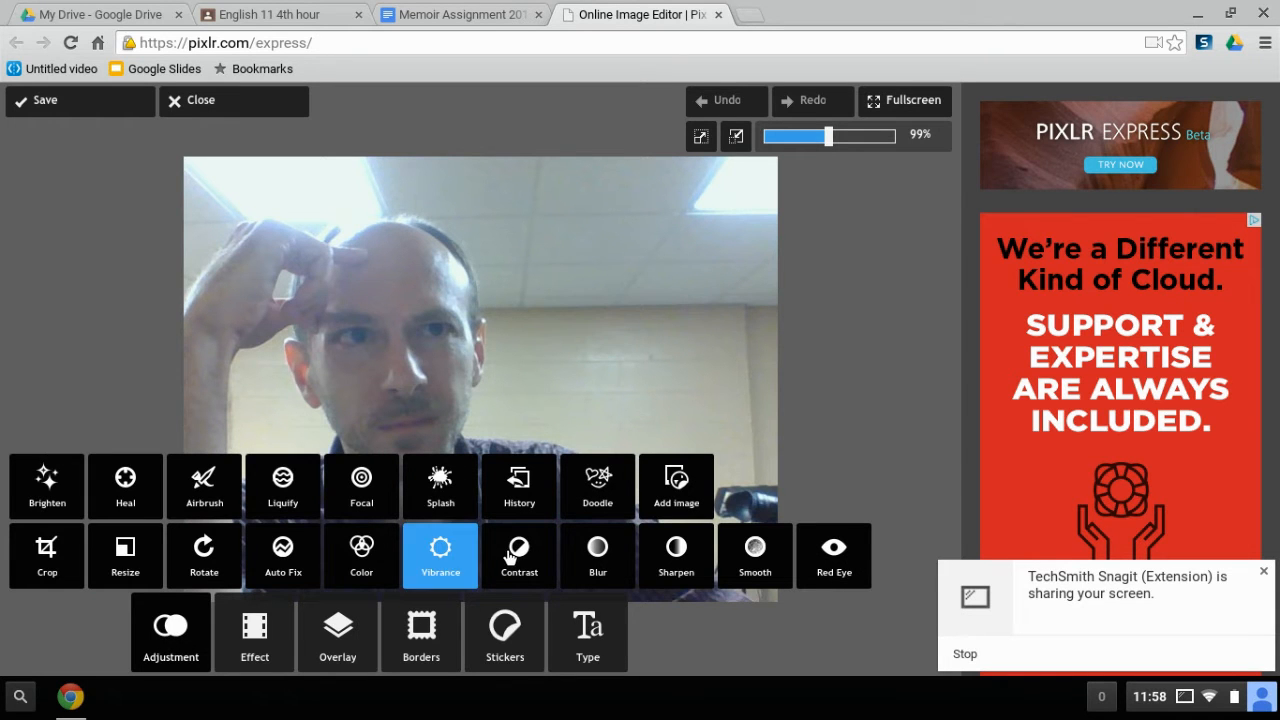
click(245, 640)
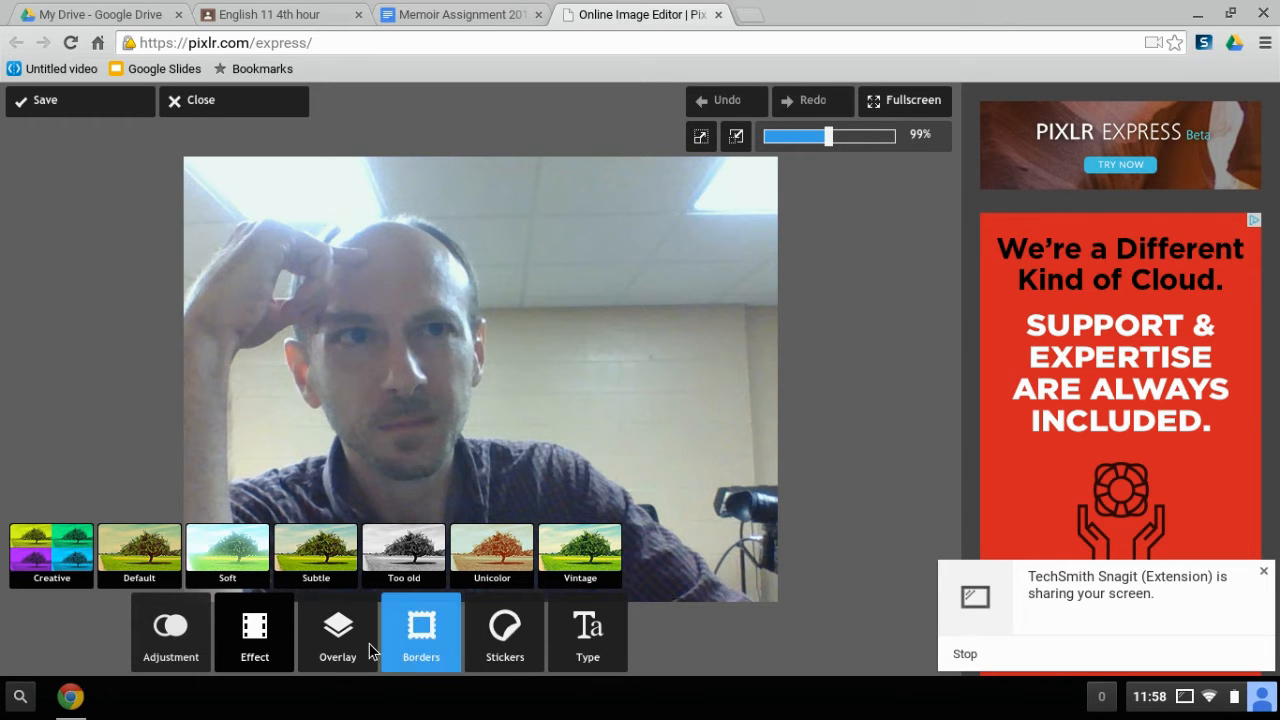
click(151, 546)
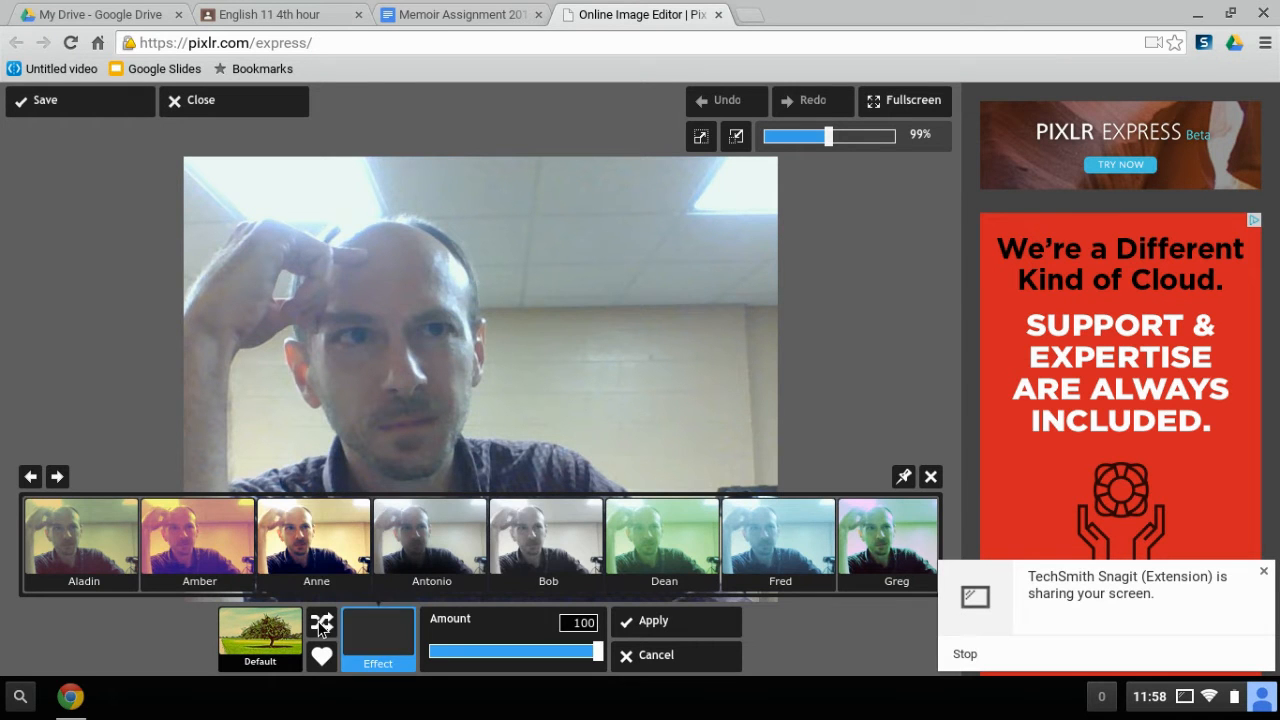
click(188, 540)
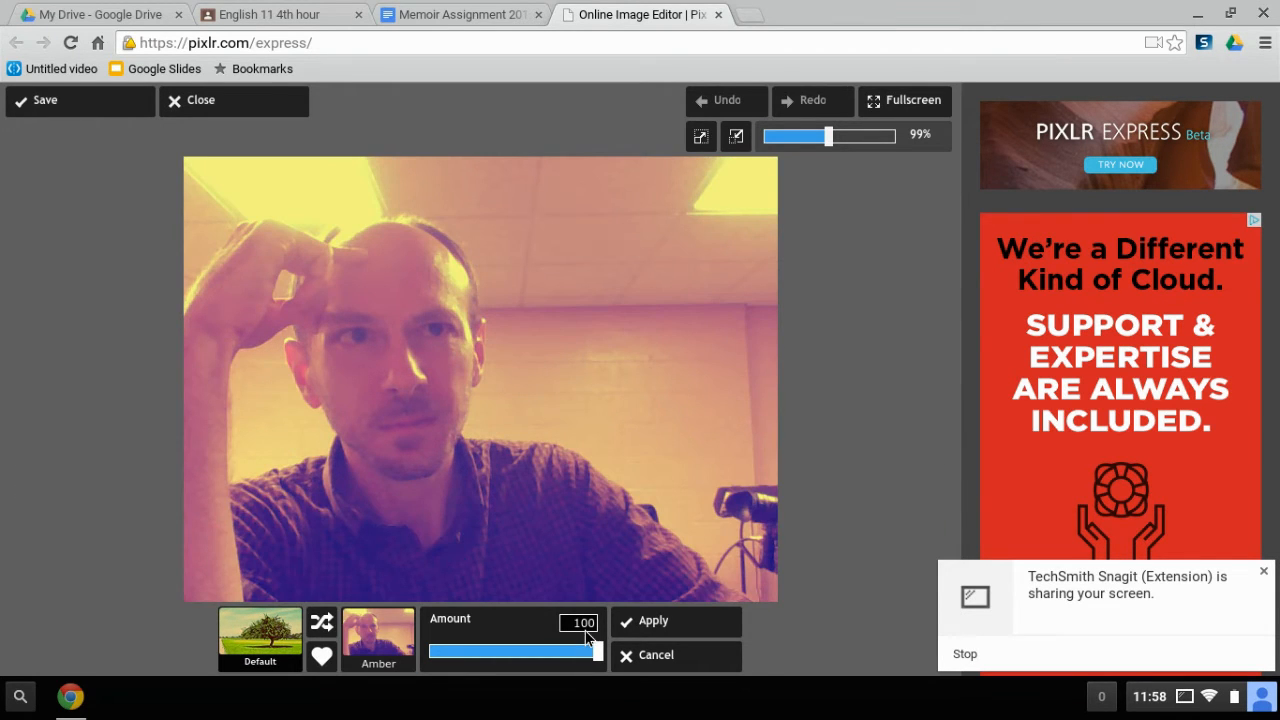
click(674, 622)
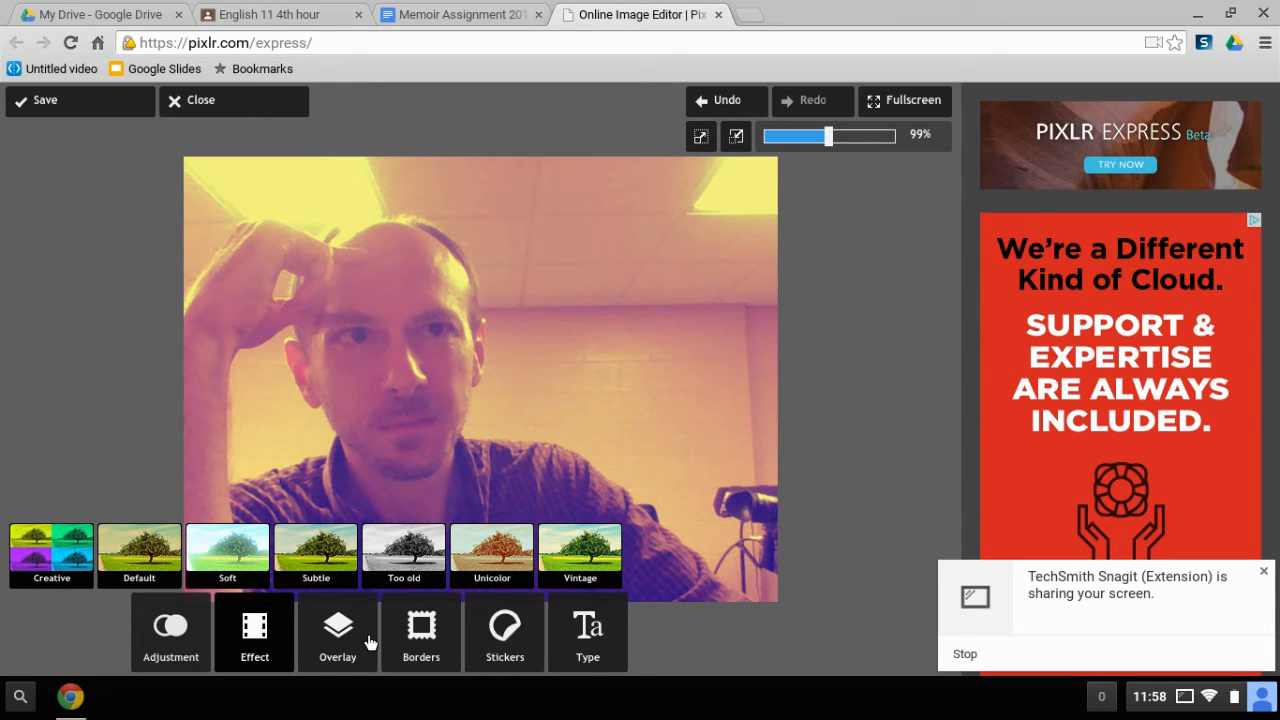
Add a Grunge-style text in the Old Stamper font with "word" on six separate lines, capitalizing the first one.
click(588, 638)
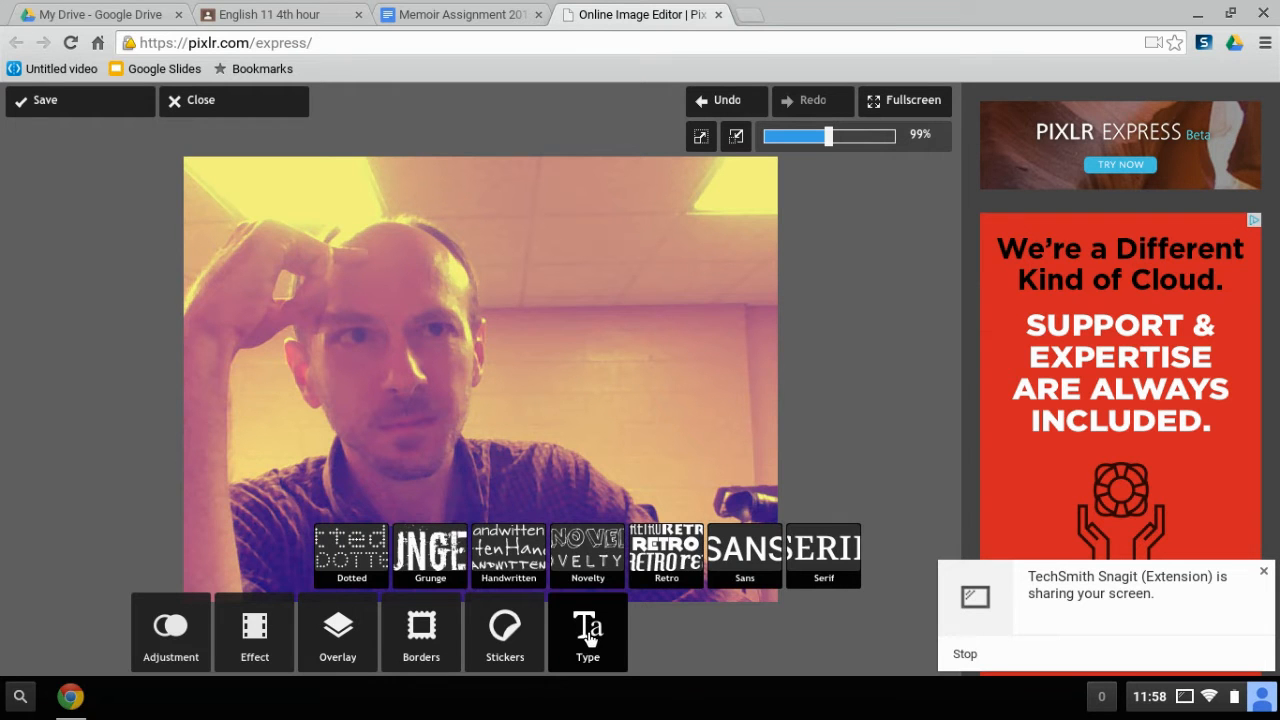
click(434, 553)
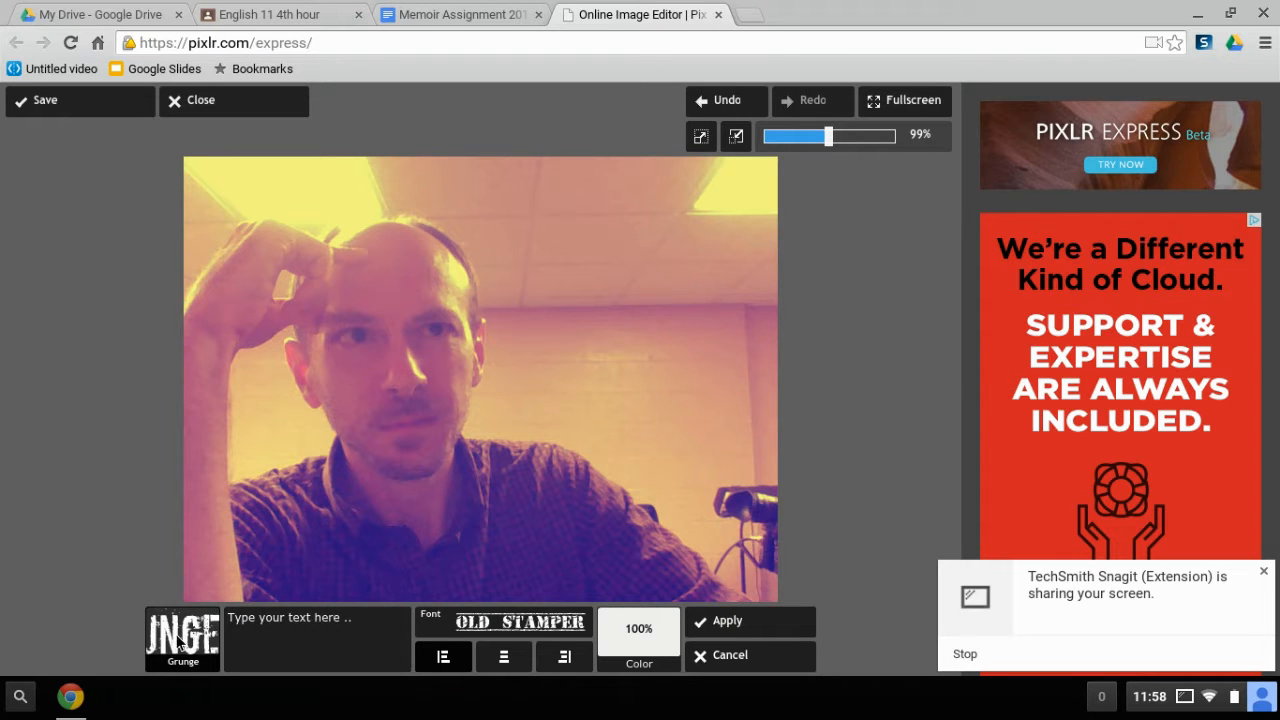
click(269, 637)
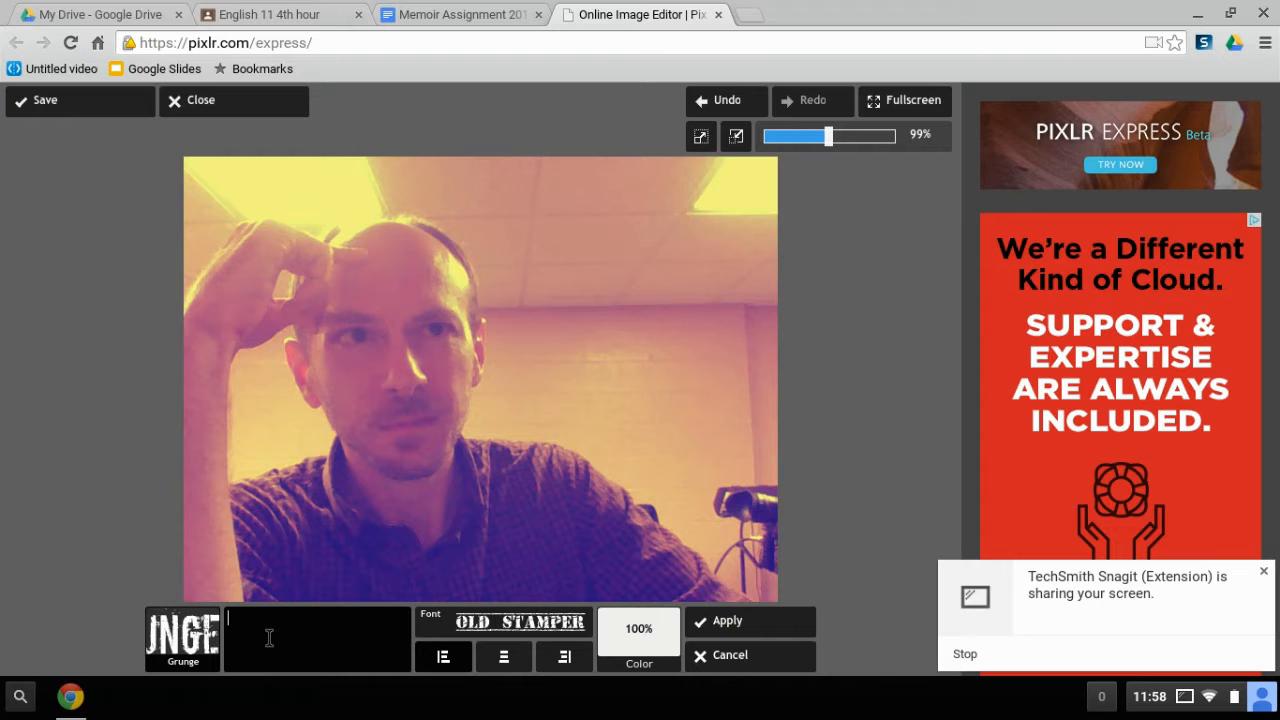
text(Word)
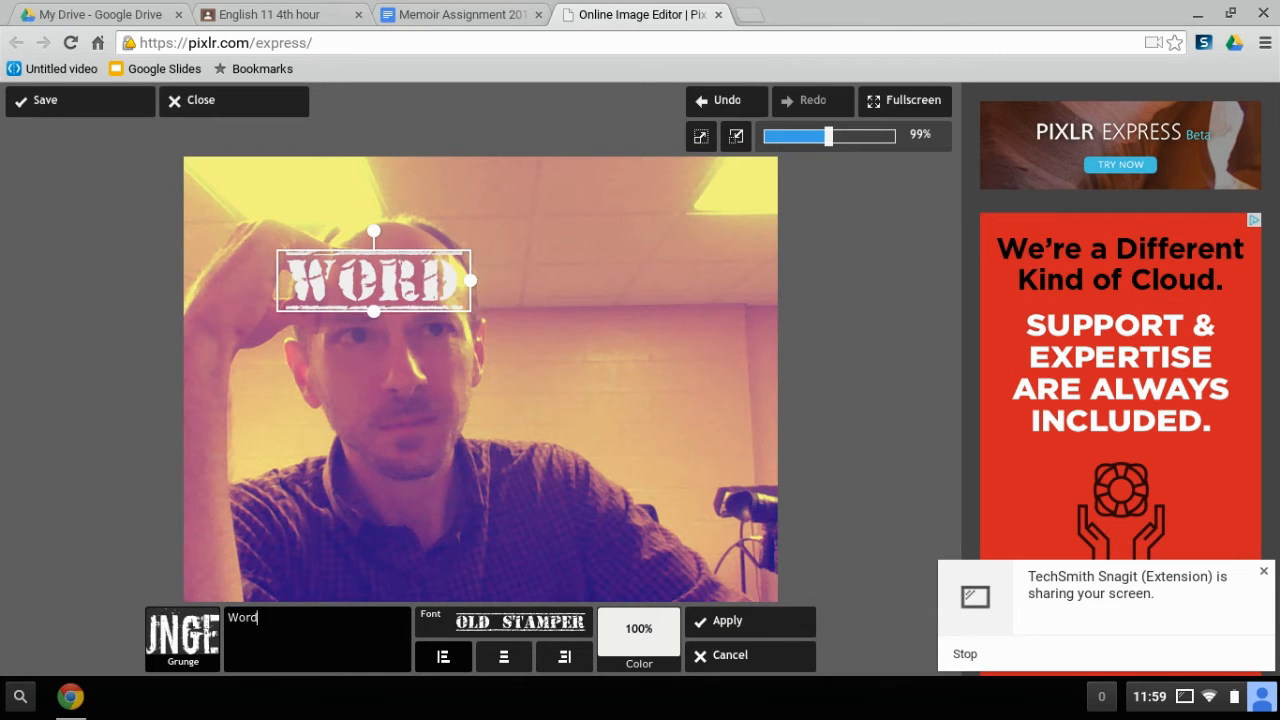
key(Return)
text(Word)
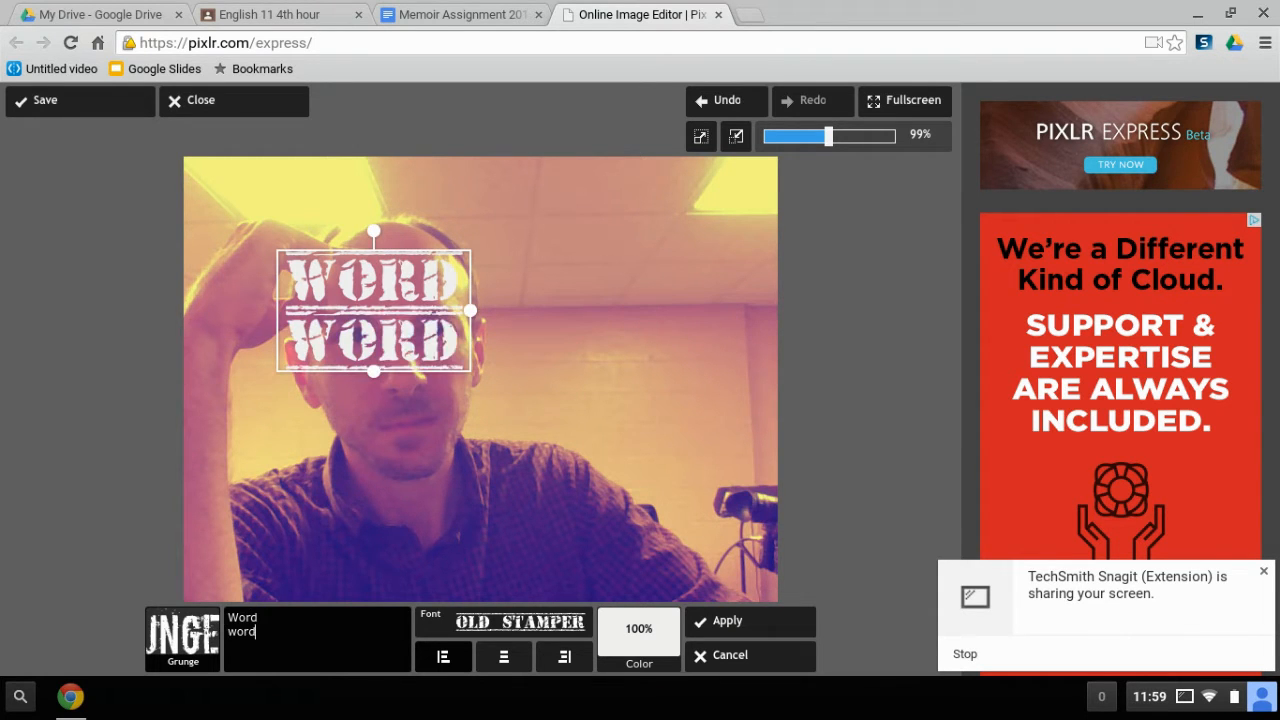
key(Return)
text(word)
key(Return)
text(wor)
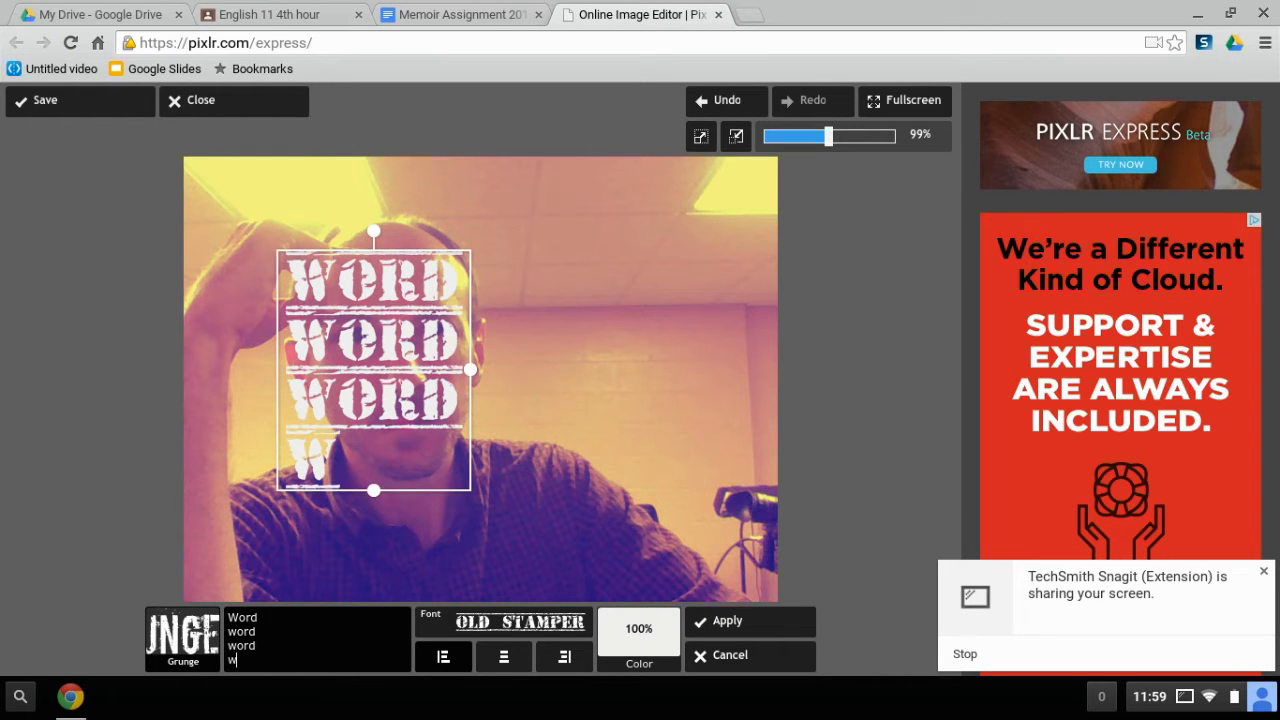
text(d)
key(Return)
text(word)
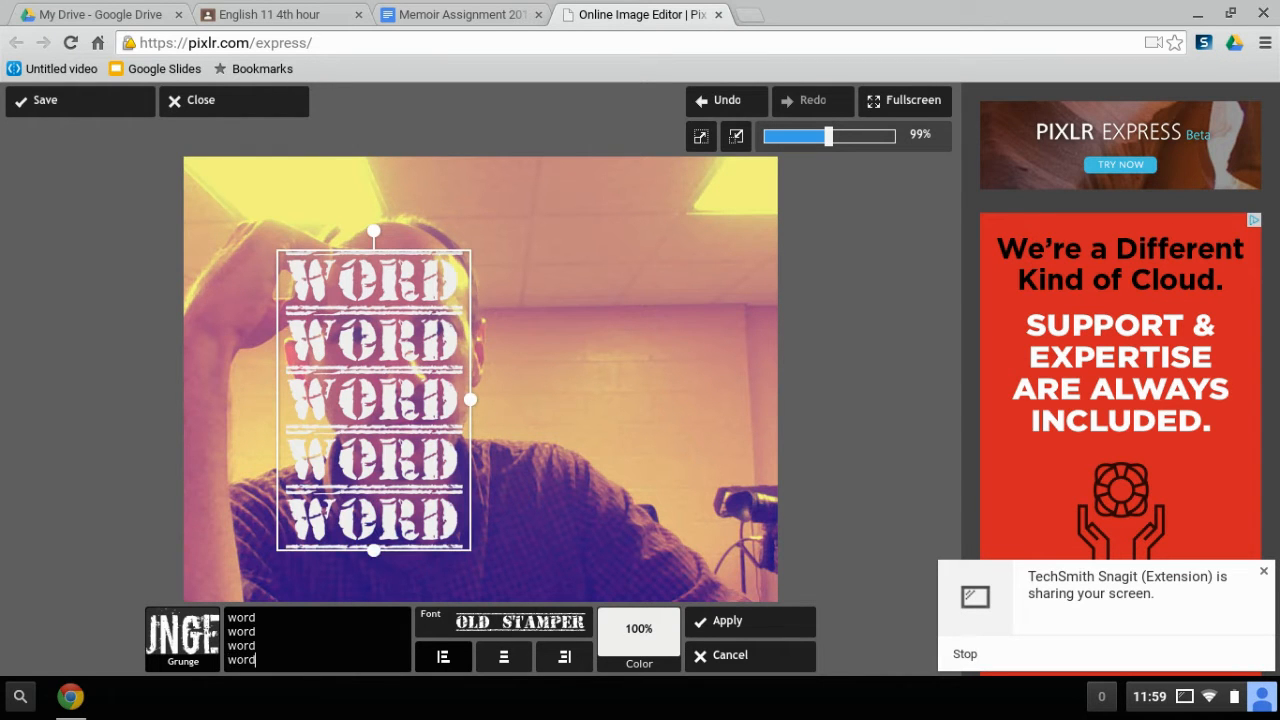
key(Return)
text(word)
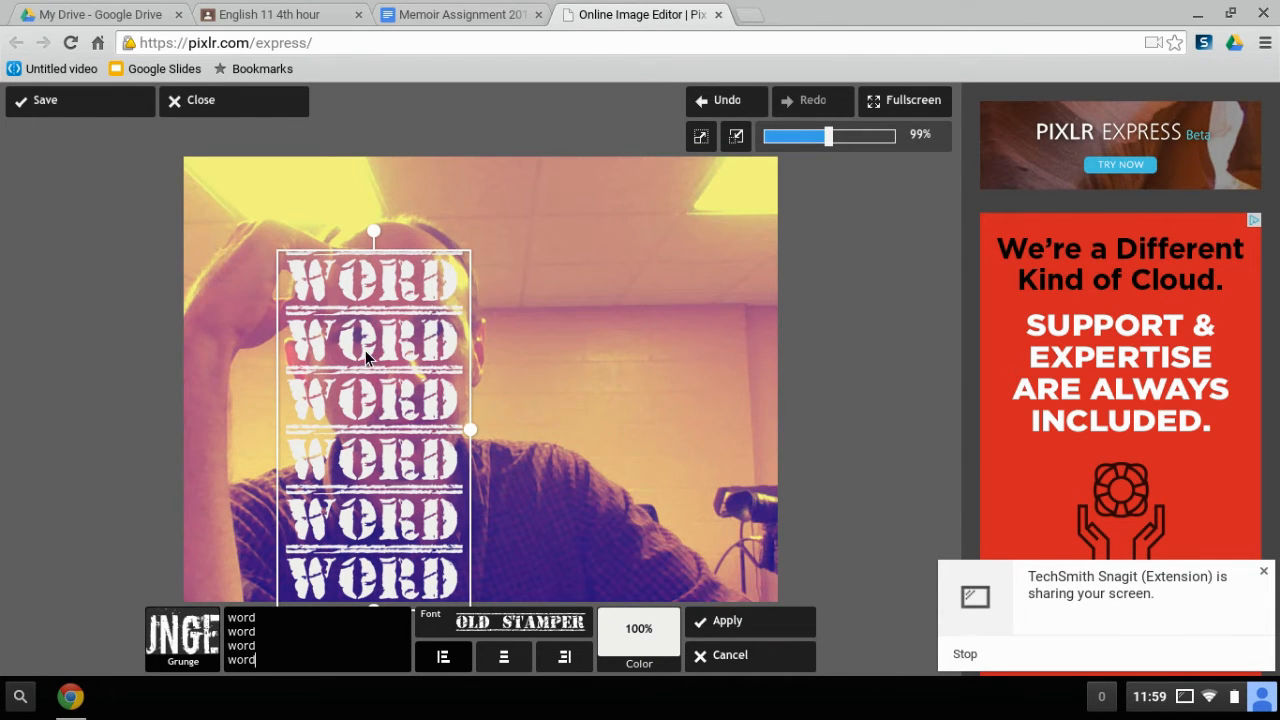
Move the text block beside the face over the blank wall and apply it to the photo.
drag(377, 349, 626, 300)
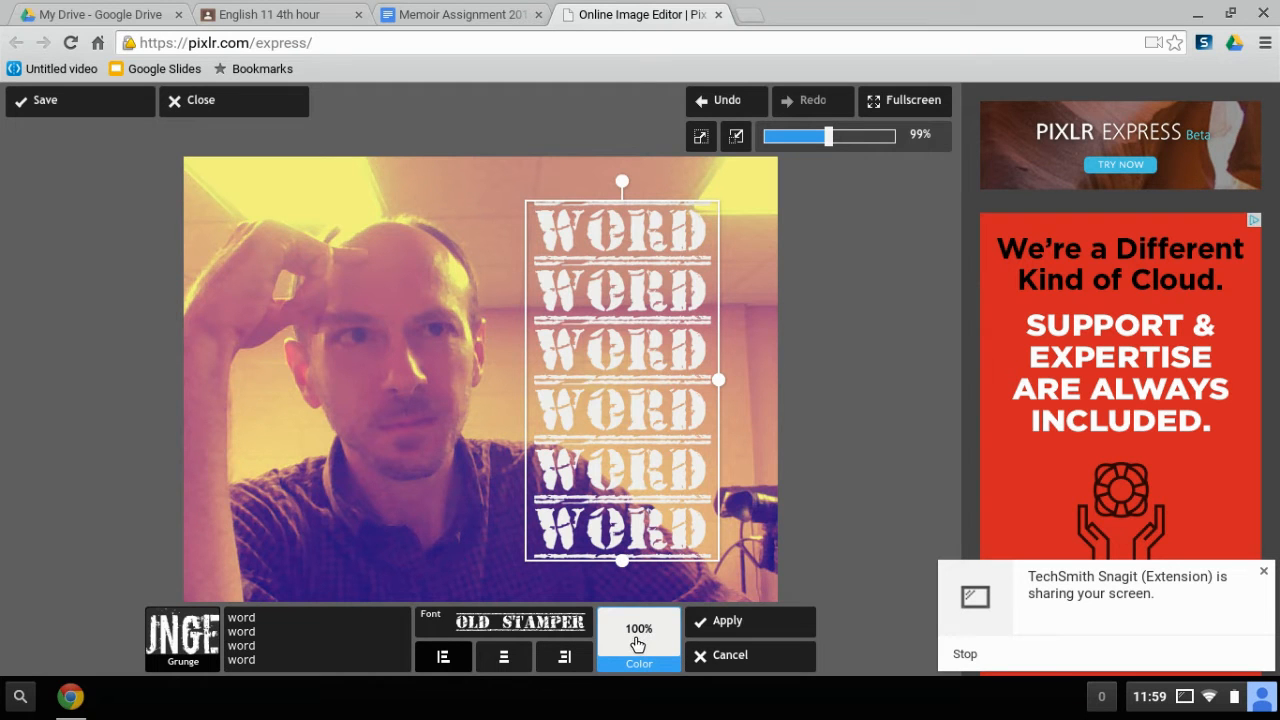
click(724, 634)
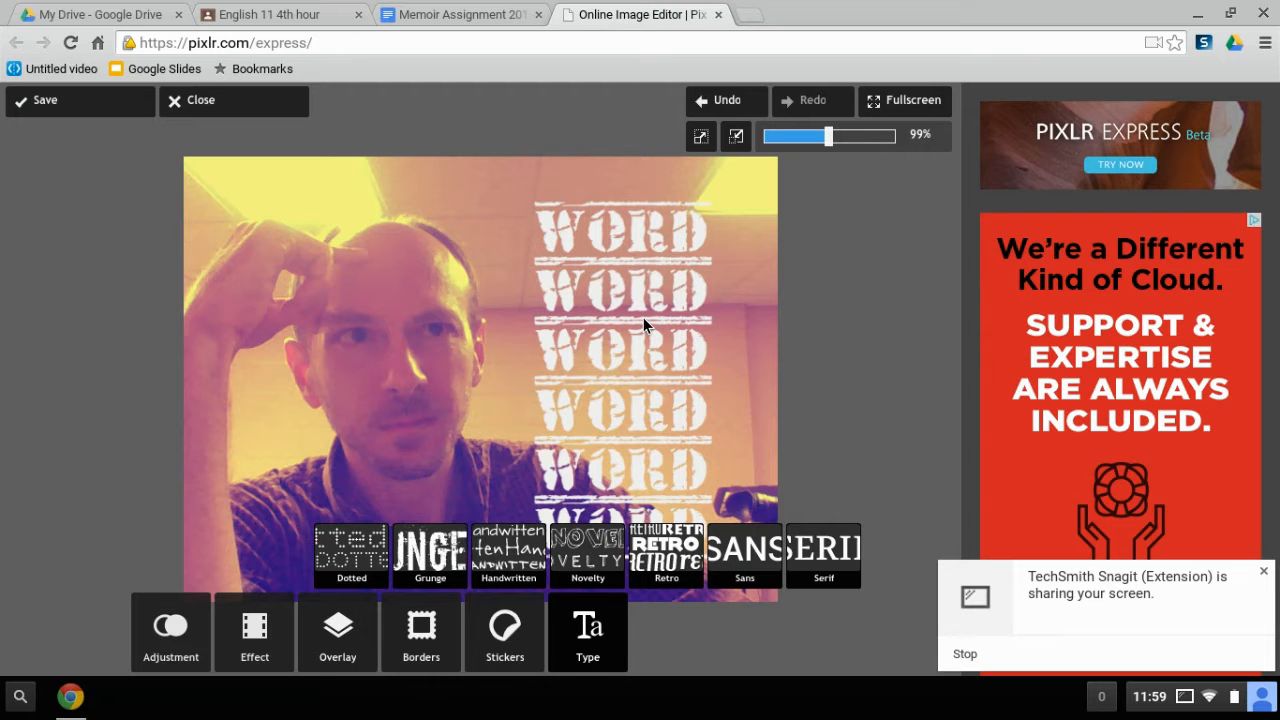
Save the image at quality 85 as memoir.jpg in the Downloads folder.
click(49, 103)
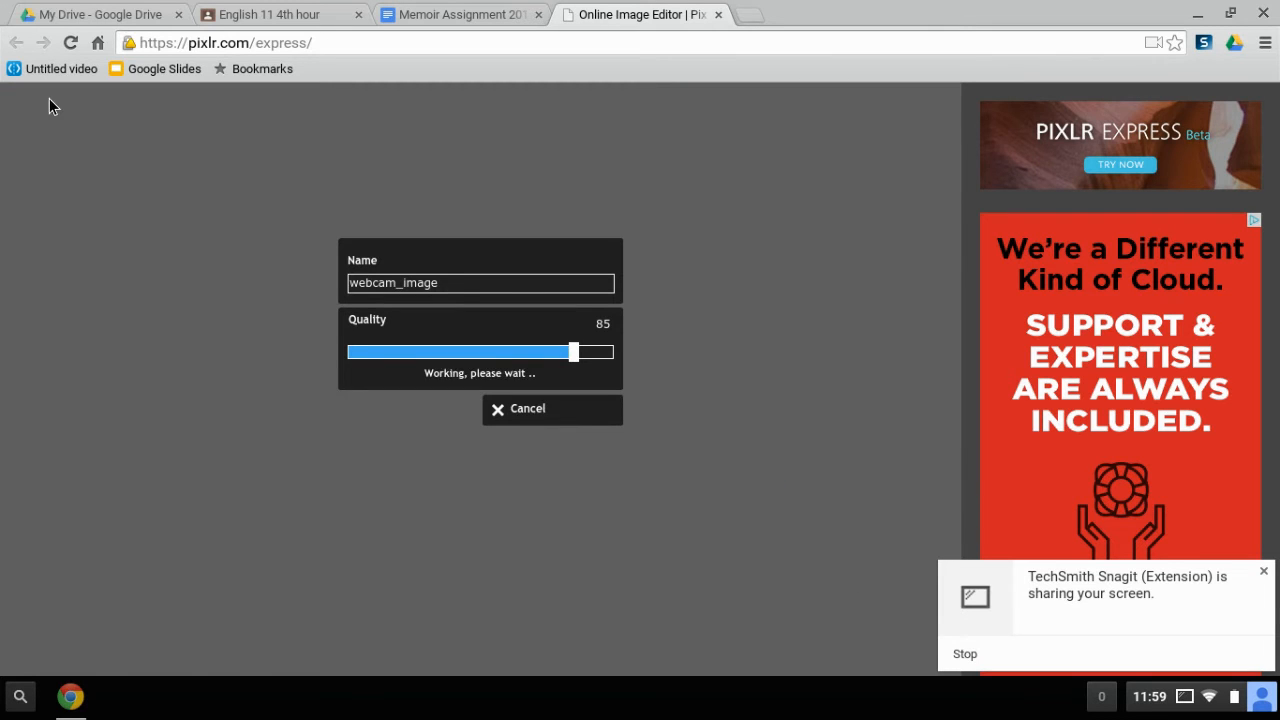
drag(445, 284, 315, 285)
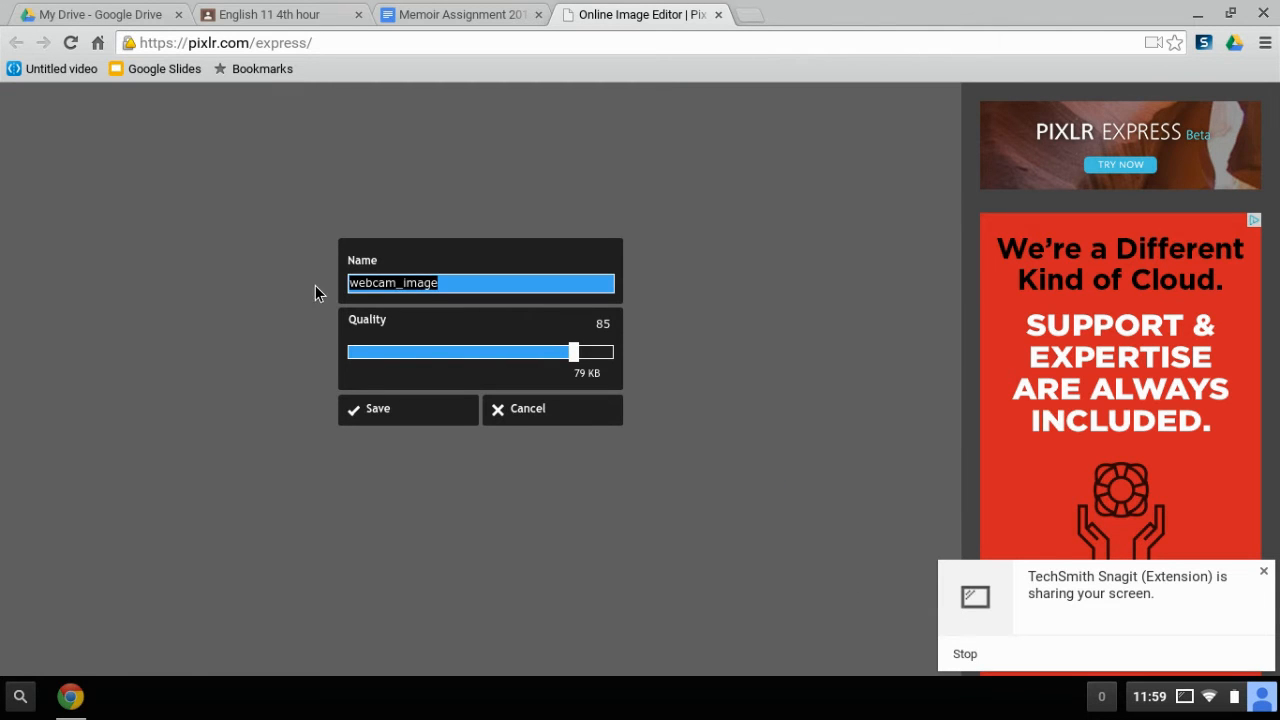
text(memor)
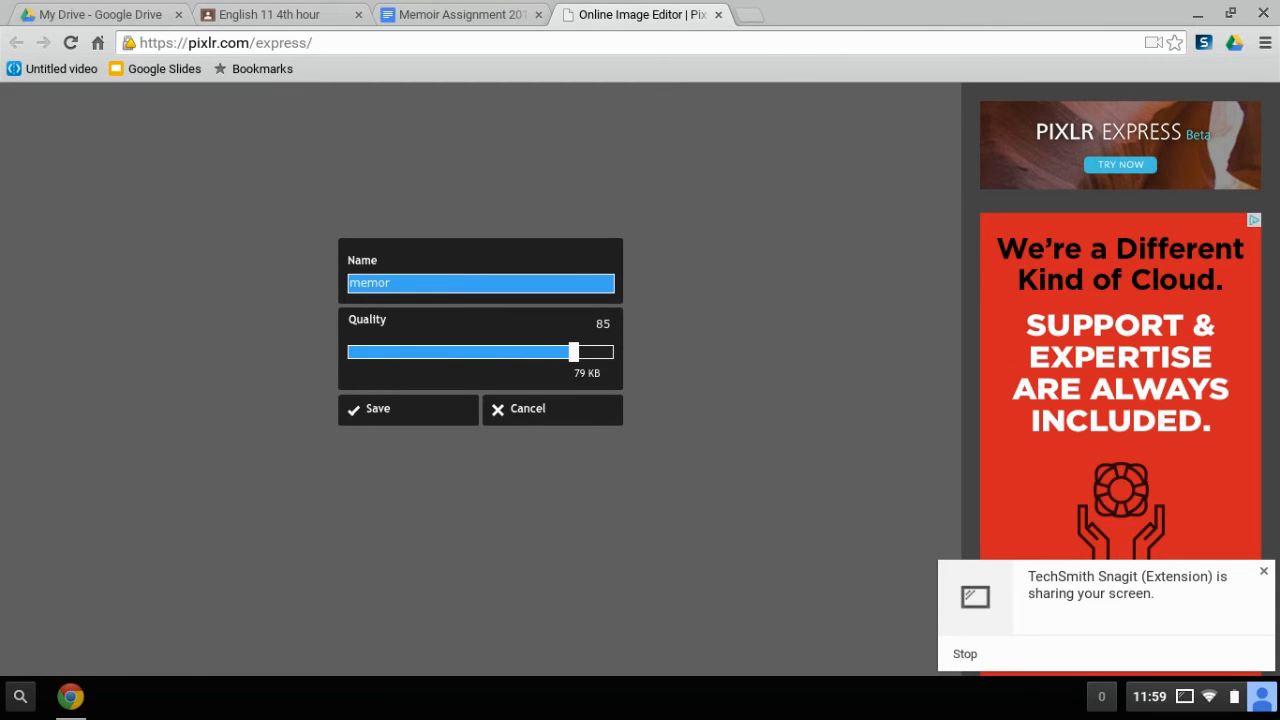
text(i)
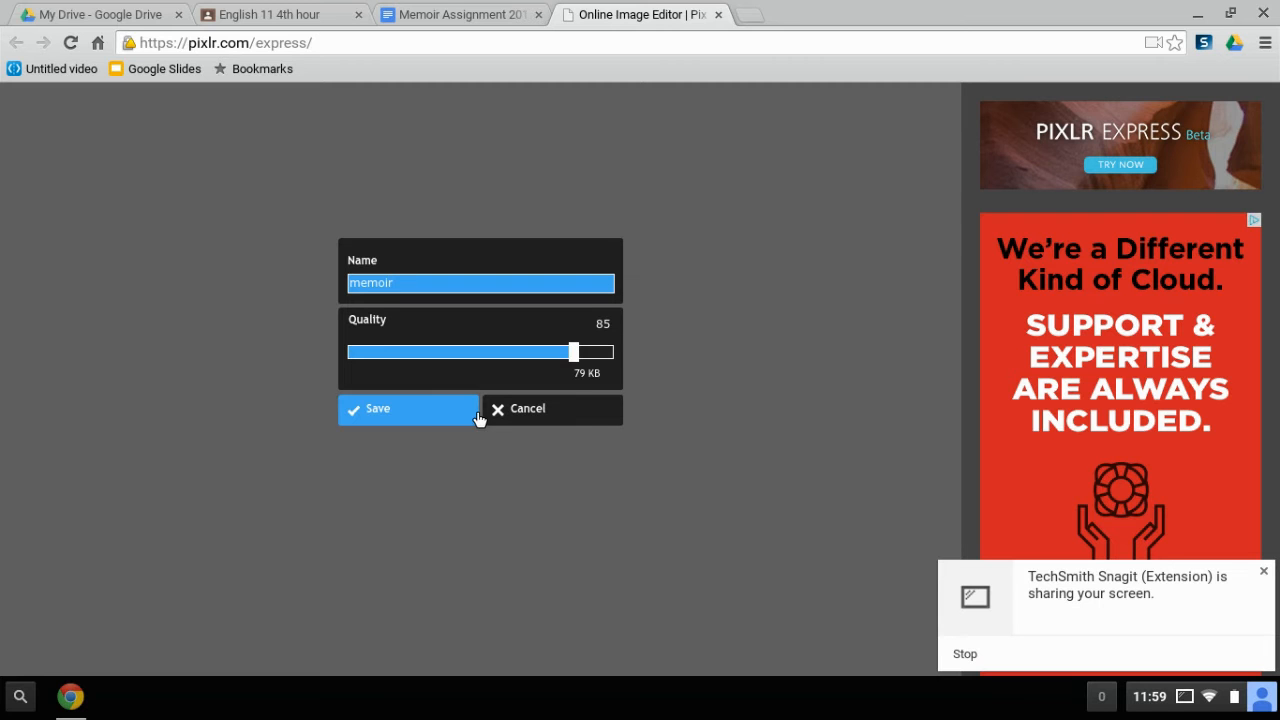
click(429, 410)
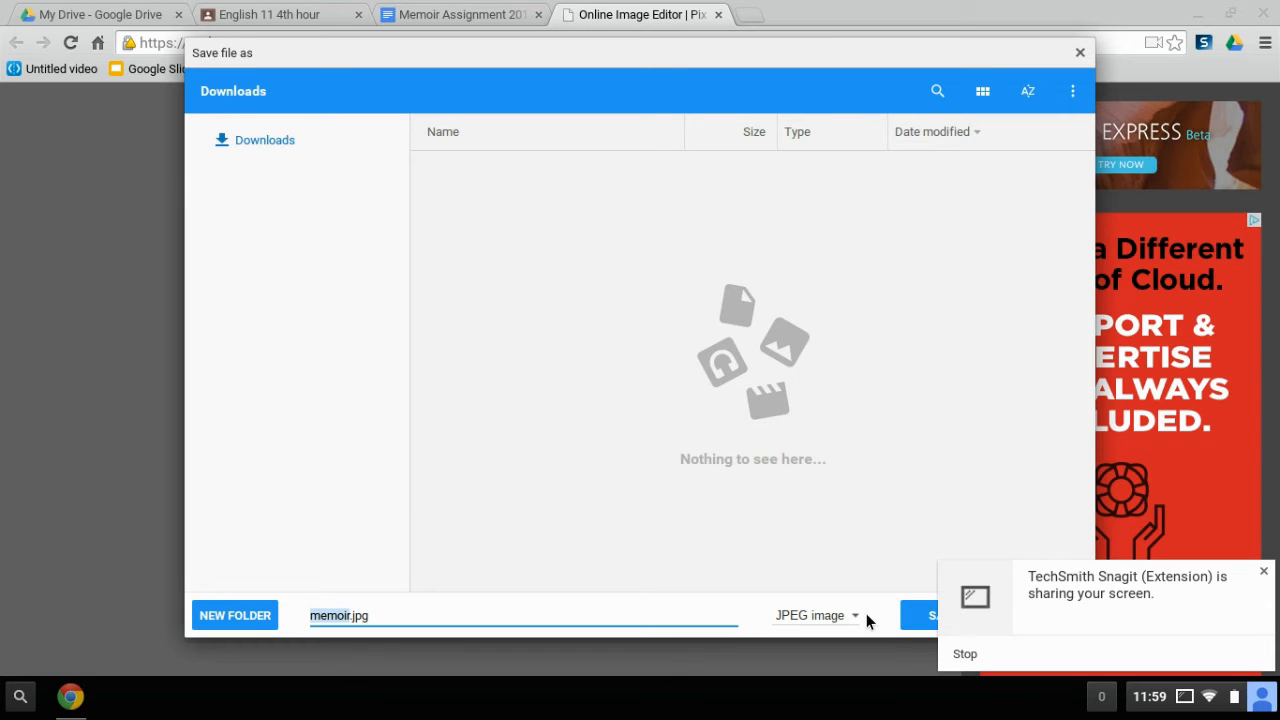
click(910, 617)
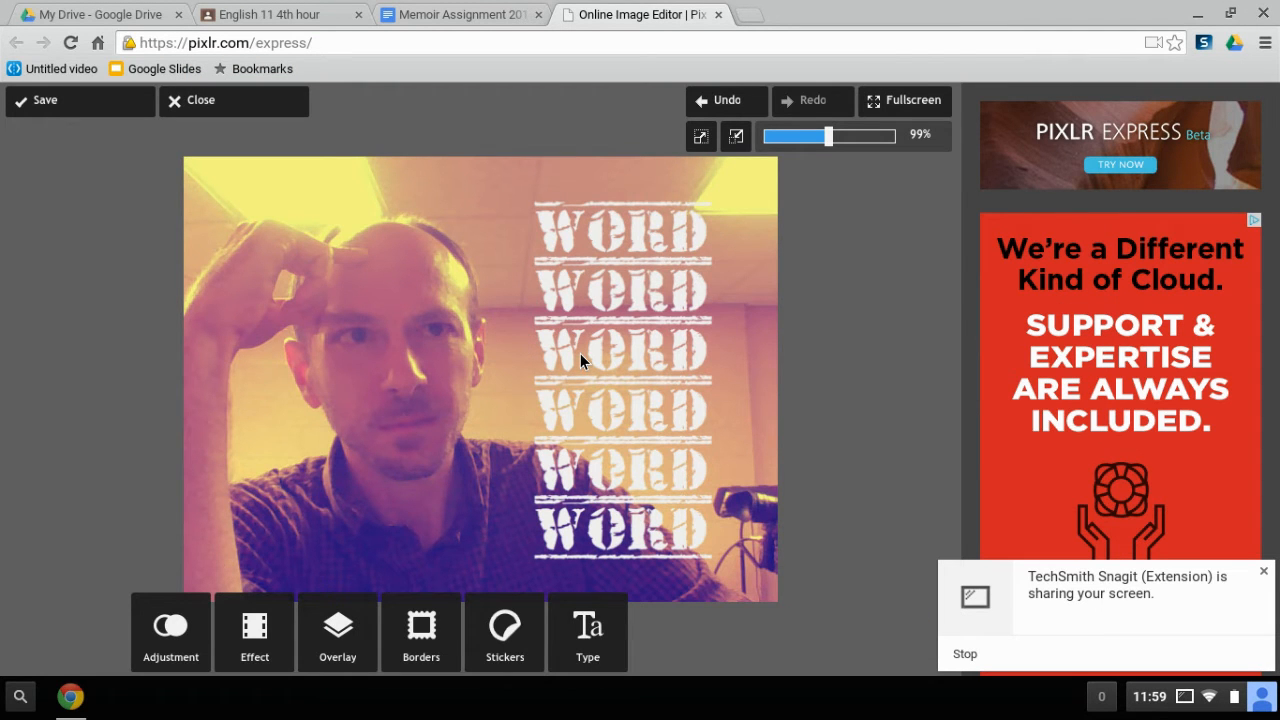
Switch to Google Classroom, open the Memoir Assignment, and upload memoir.jpg from Downloads as an attachment to the work.
click(310, 14)
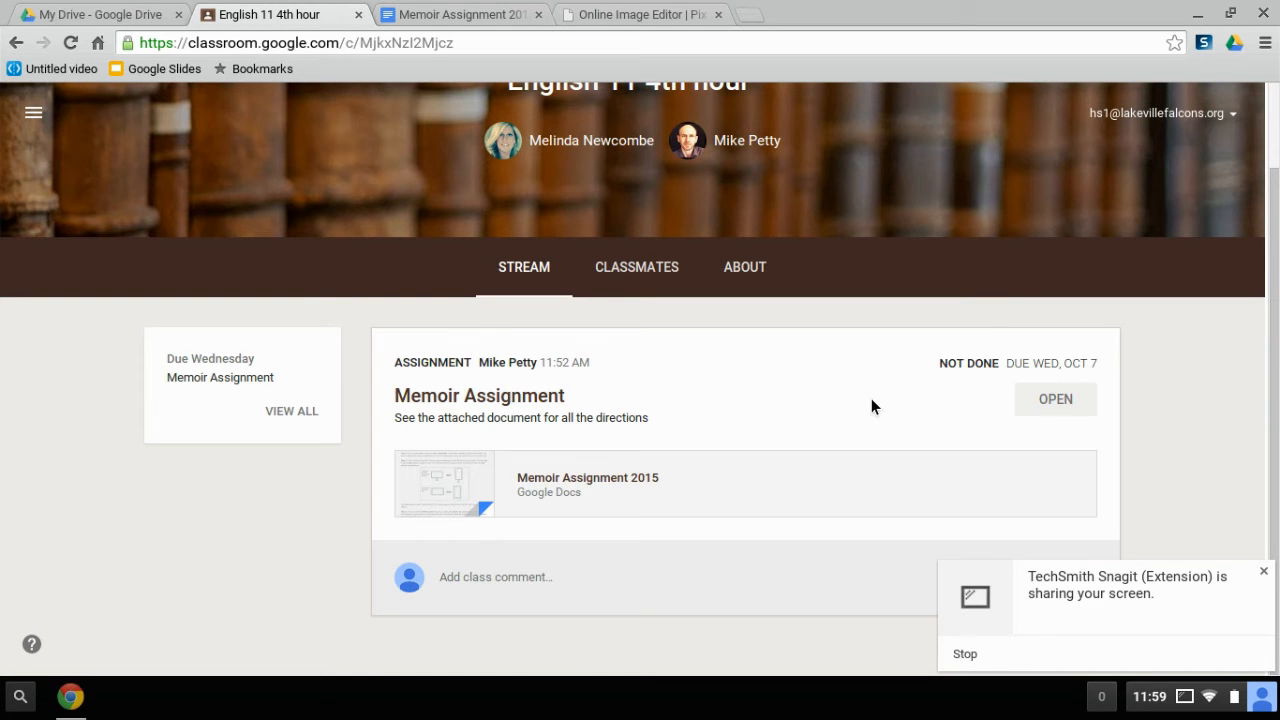
click(1047, 399)
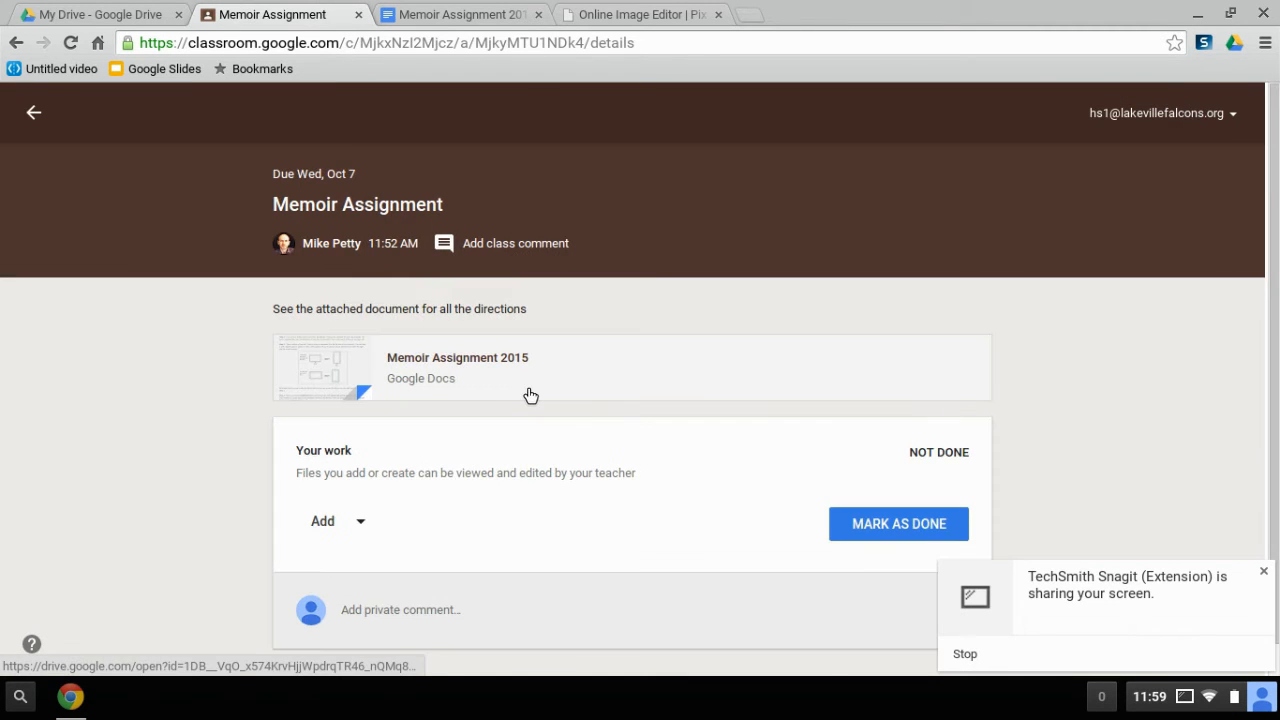
scroll(706, 369, down, 1)
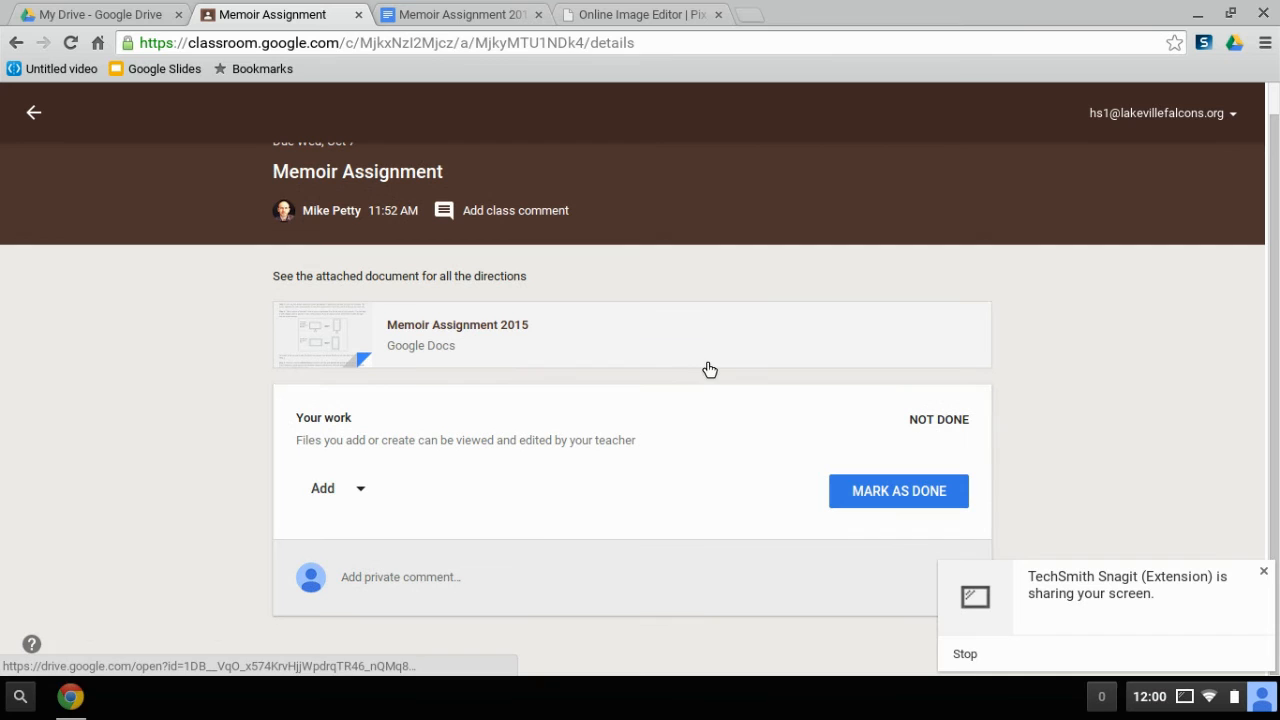
click(360, 494)
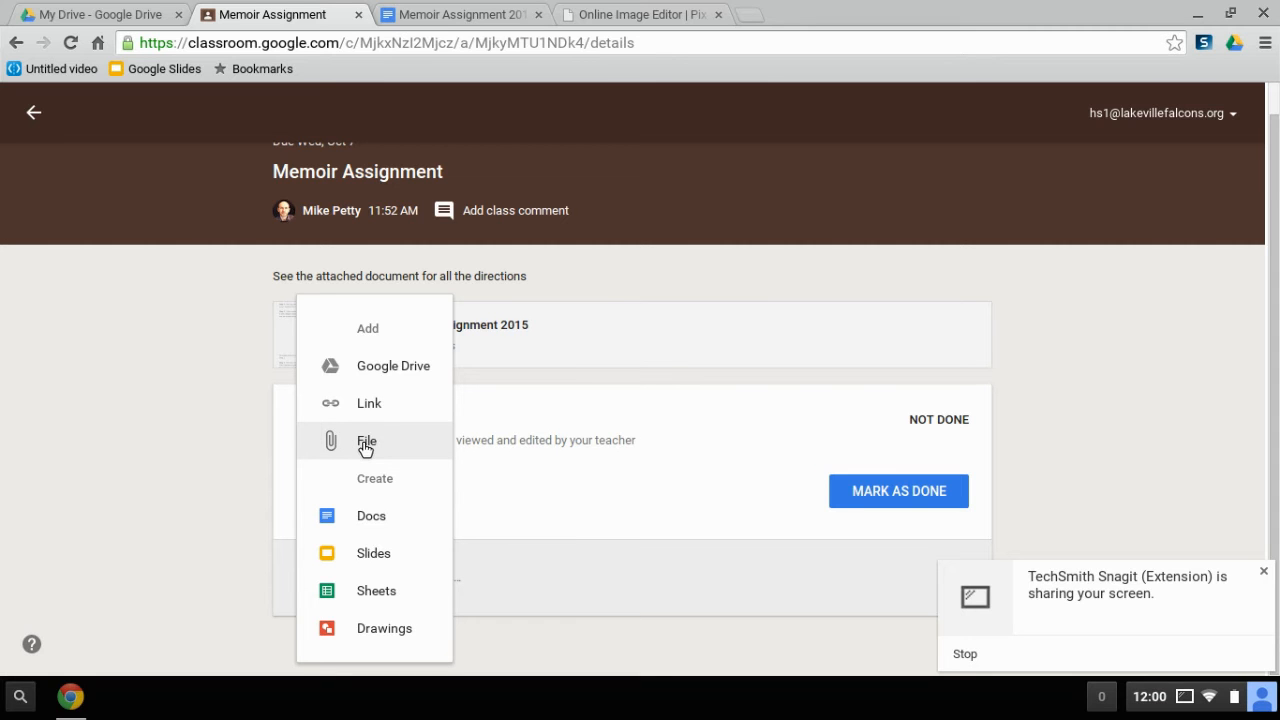
click(365, 444)
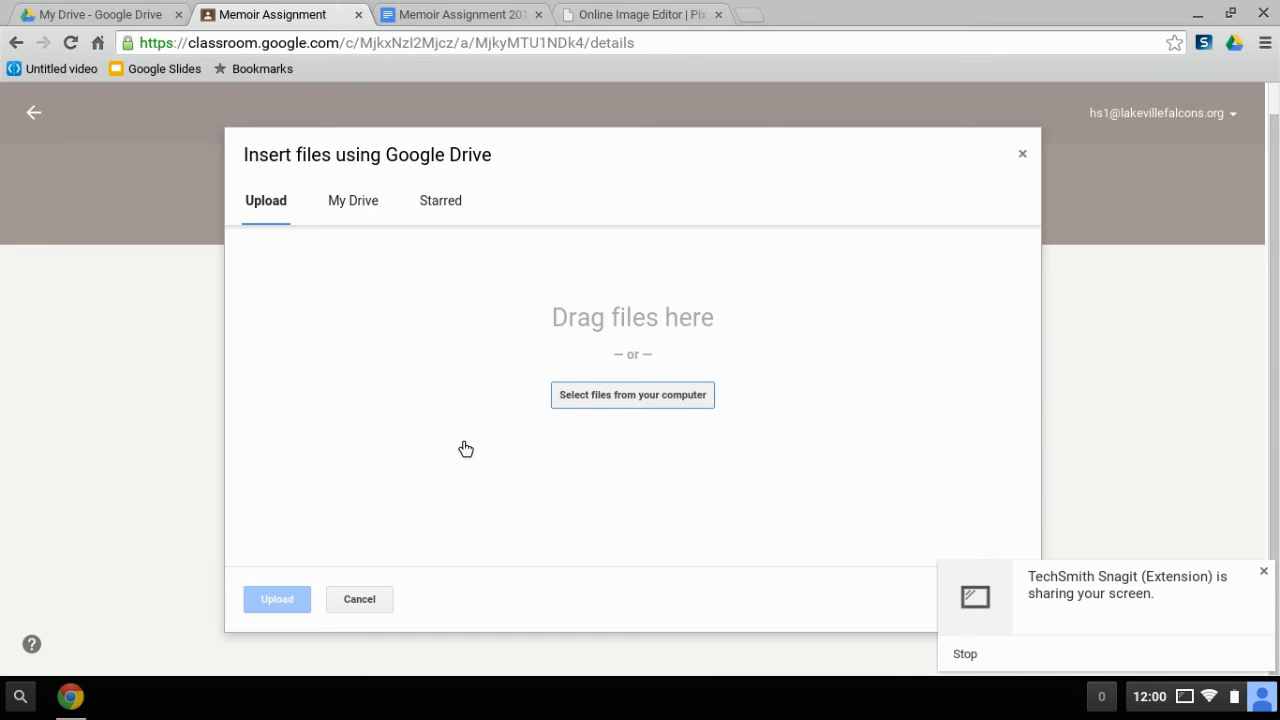
click(592, 397)
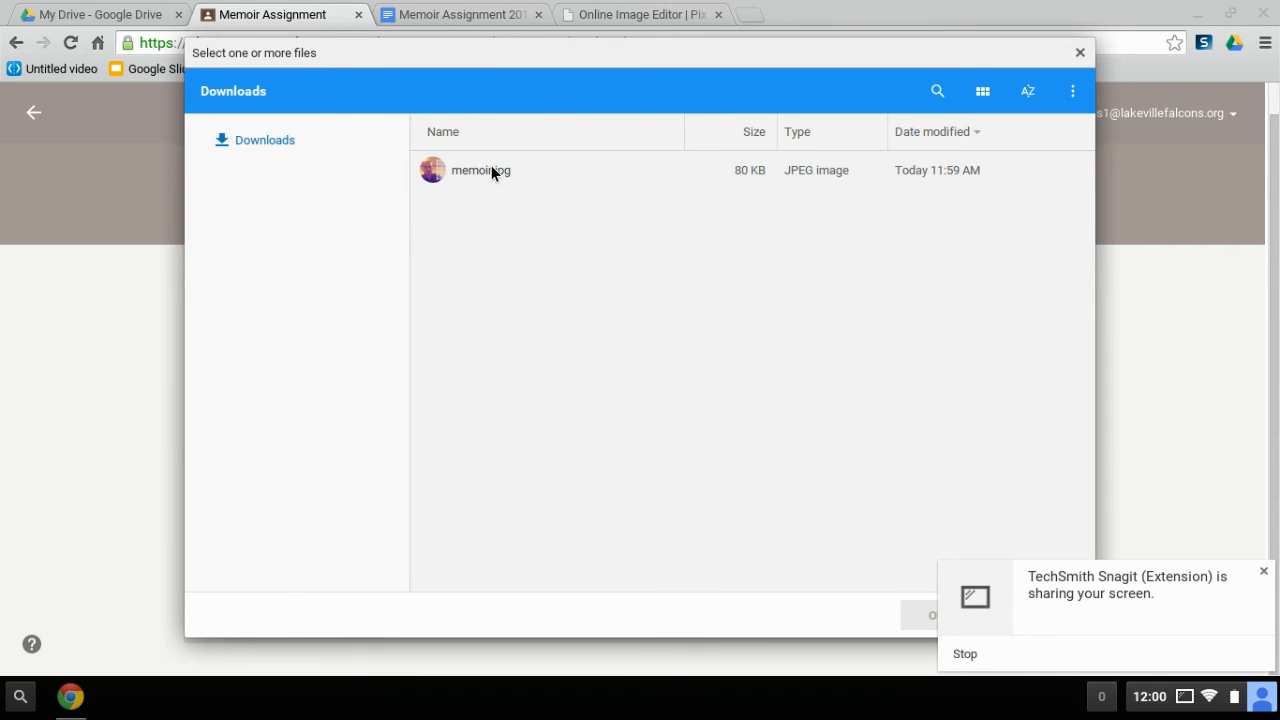
double_click(491, 170)
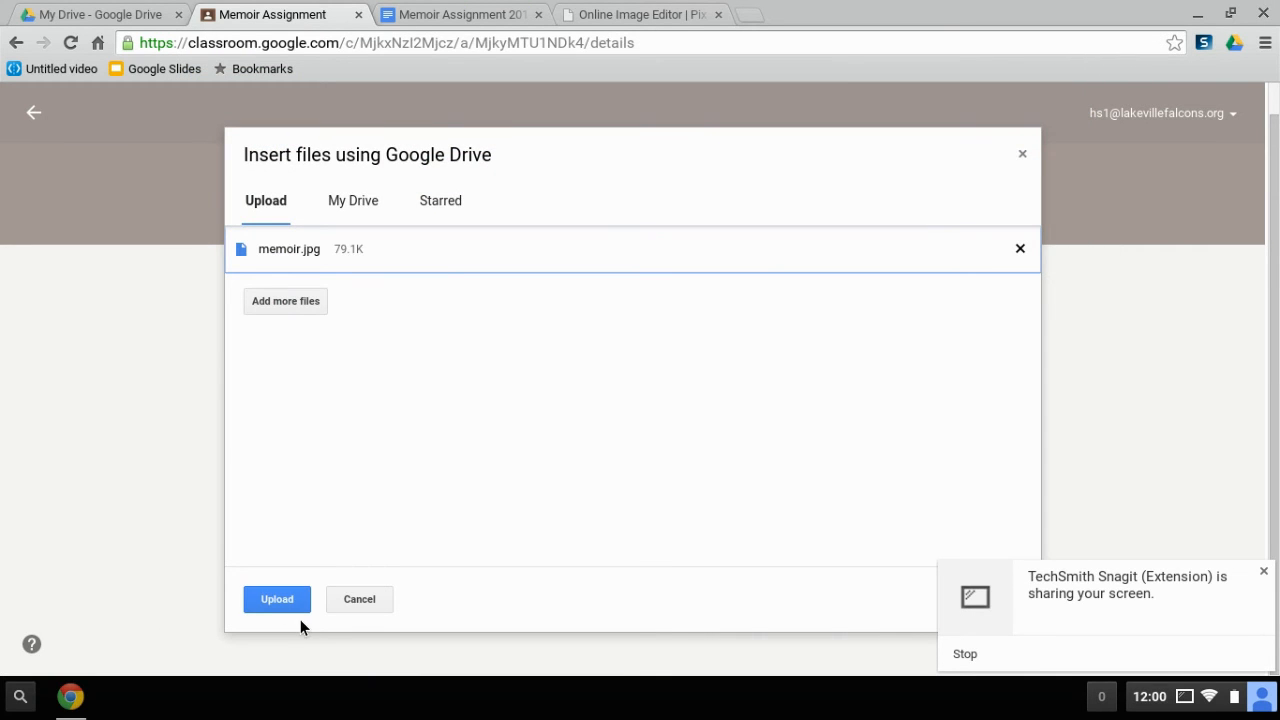
click(277, 599)
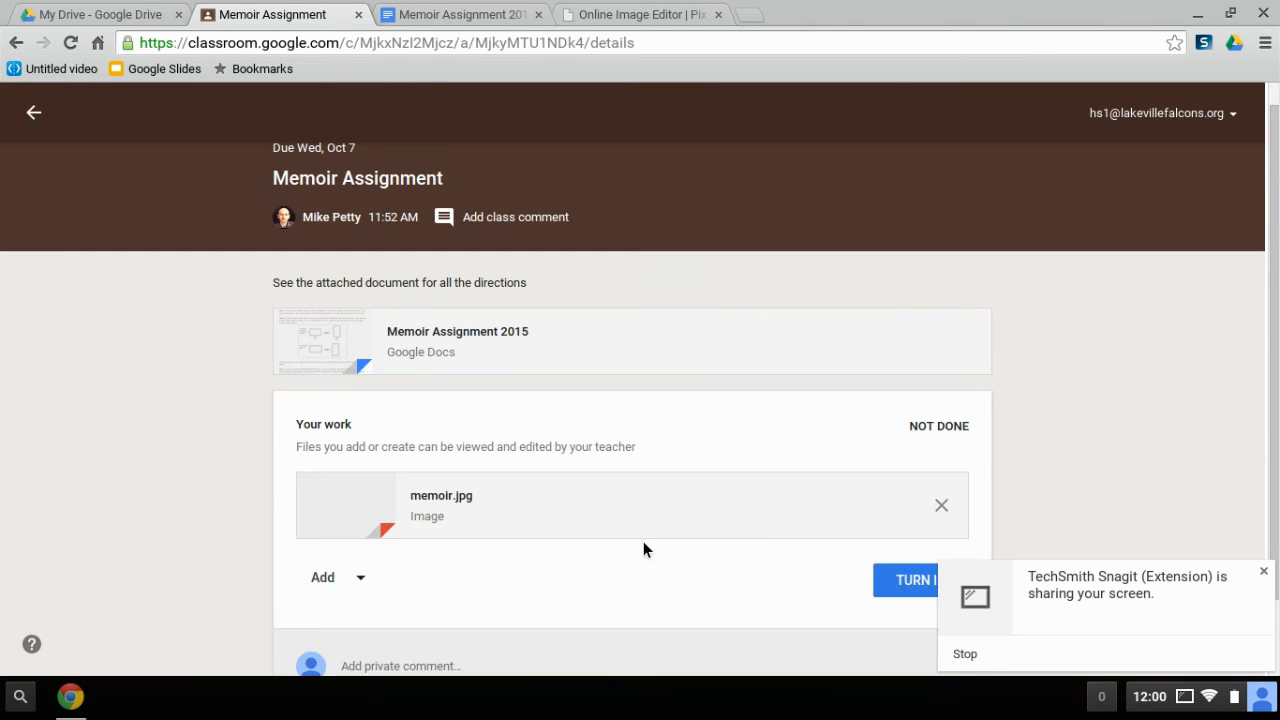
Turn in the Memoir Assignment with the attached image and confirm the submission.
scroll(598, 541, down, 1)
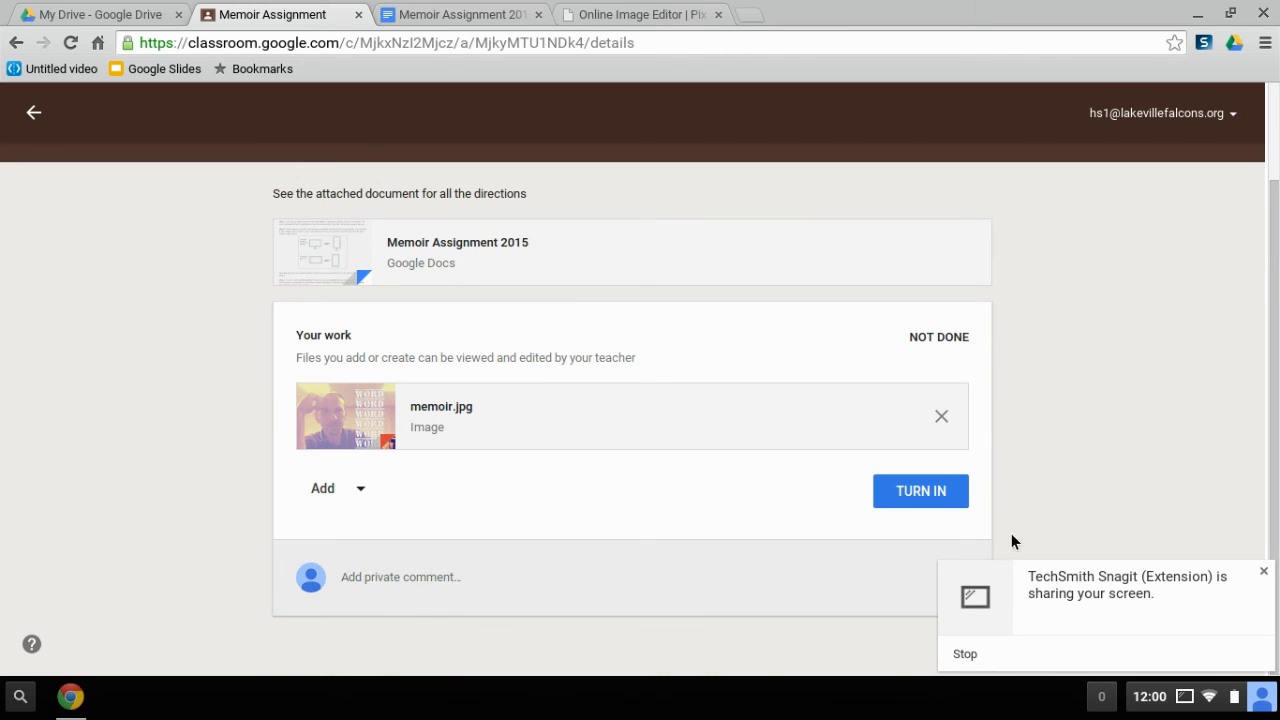
click(903, 494)
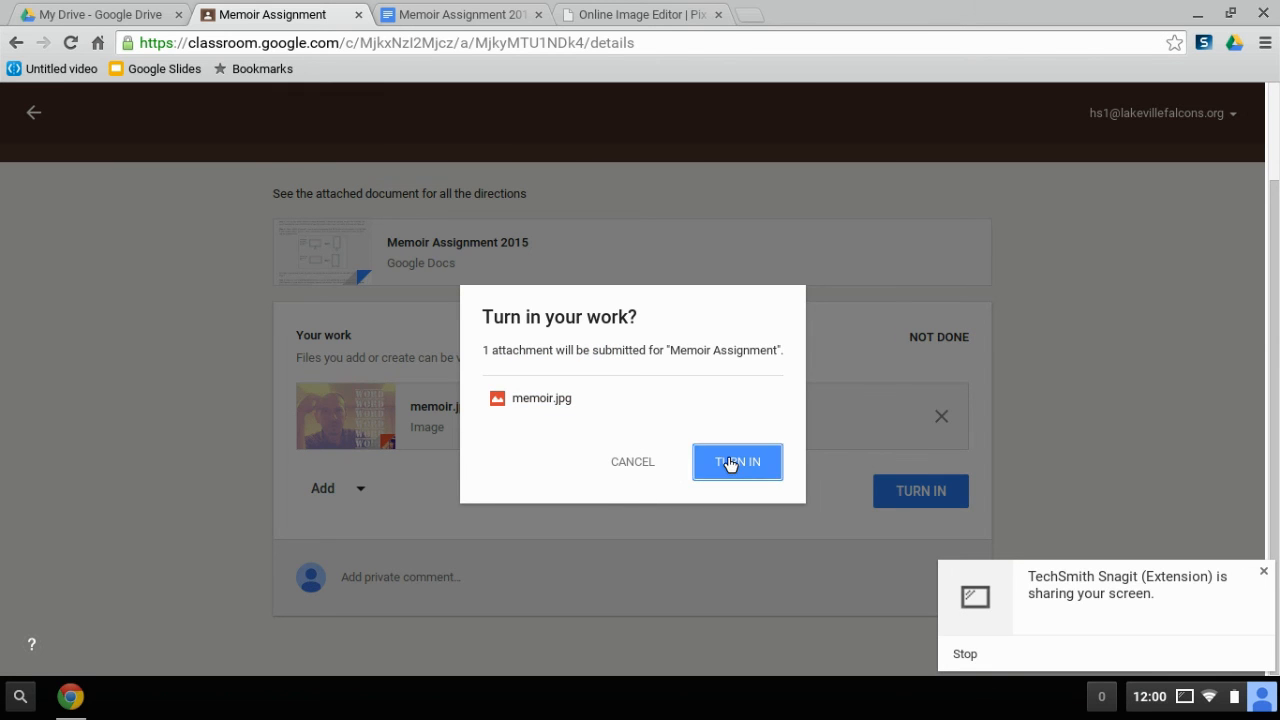
click(727, 465)
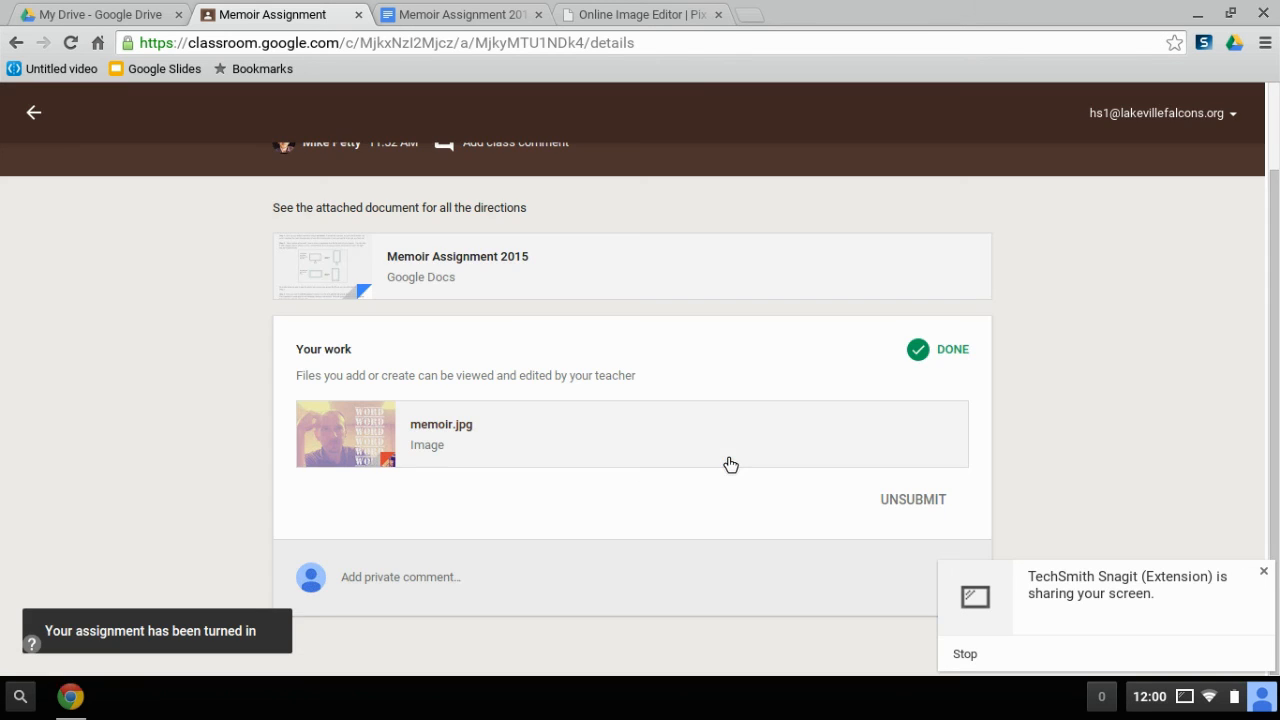